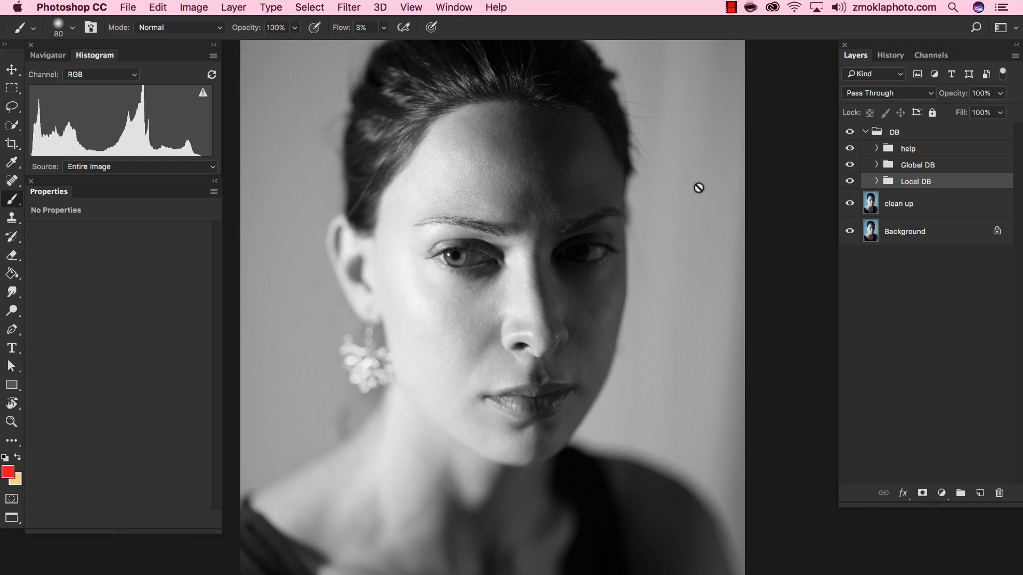
# Step: Compare the portrait with the Local DB group hidden and shown
pyautogui.click(850, 183)
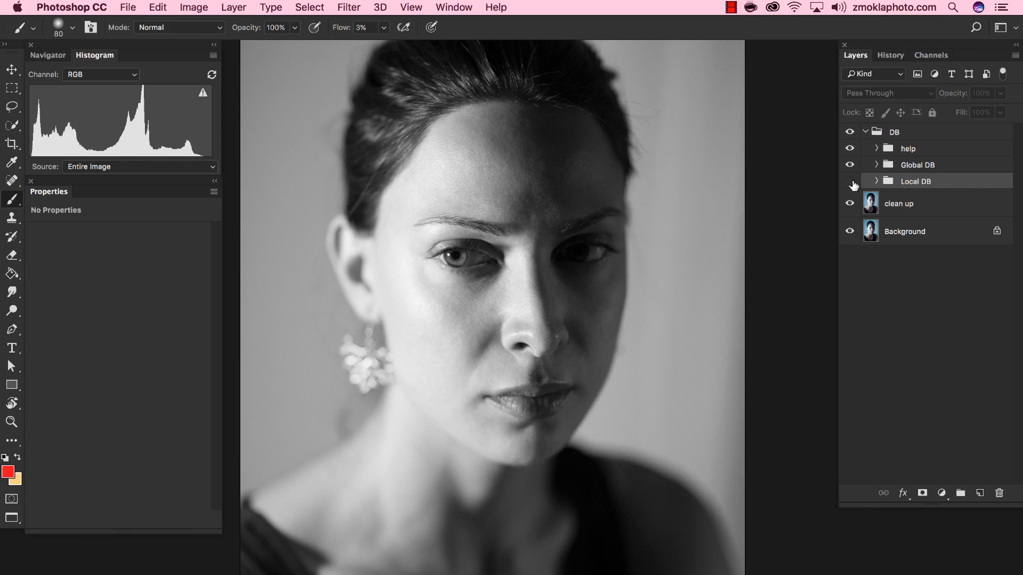
pyautogui.click(852, 182)
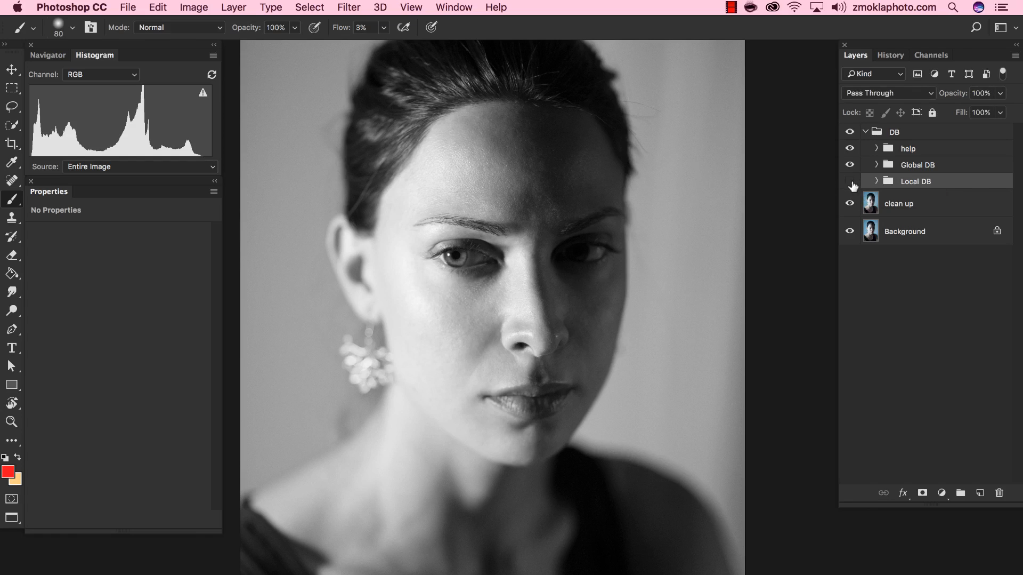
pyautogui.click(852, 183)
pyautogui.click(851, 182)
# Step: Expand the Global DB group and raise the D curve's midpoint to input 107, output 143
pyautogui.click(877, 165)
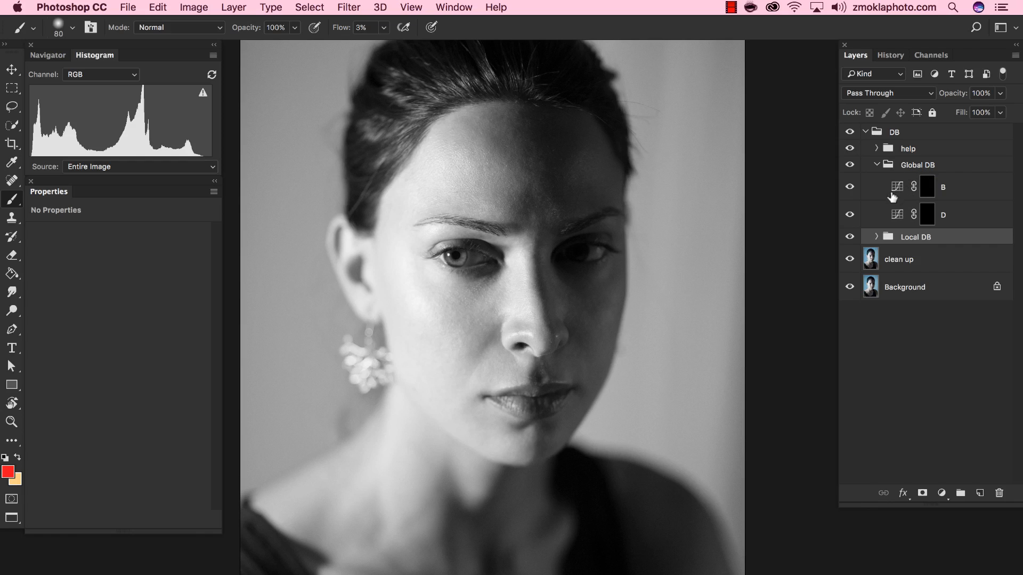
pyautogui.click(898, 215)
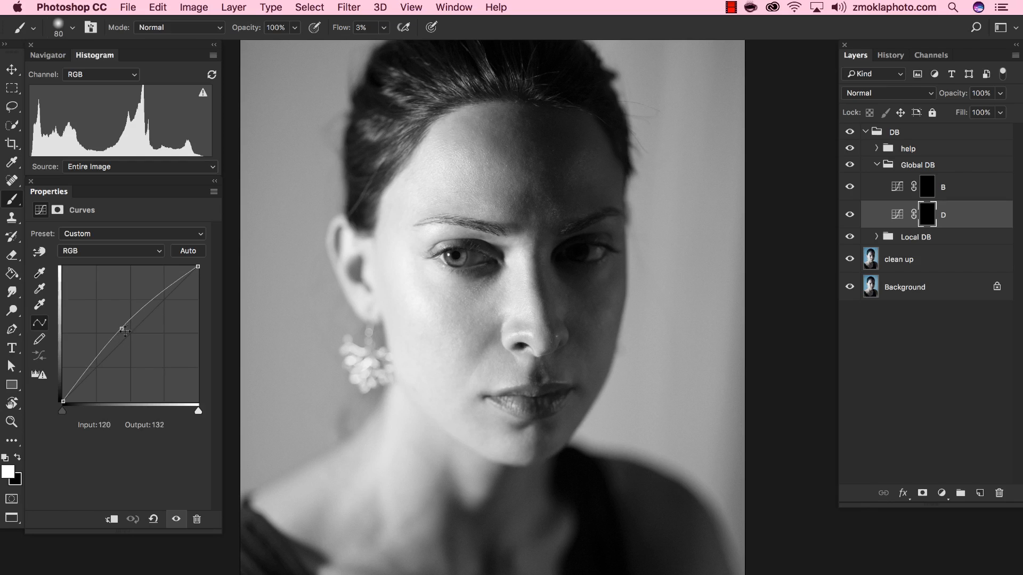
pyautogui.moveTo(120, 328); pyautogui.dragTo(120, 325)
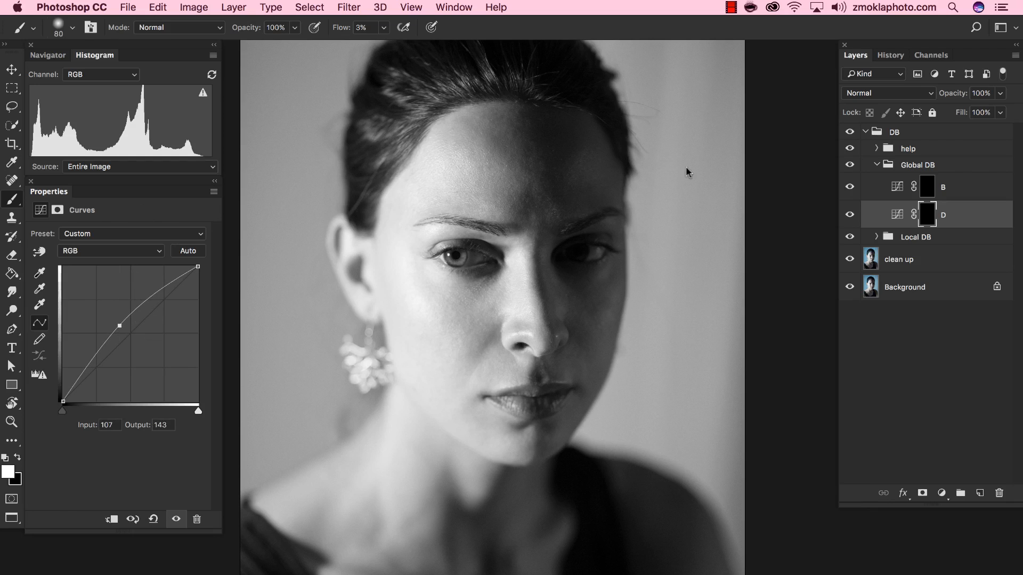
# Step: Preview the D curve across the whole image by temporarily inverting its black mask, testing the midpoint at input 105, output 145
pyautogui.click(931, 218)
pyautogui.press('super+i')
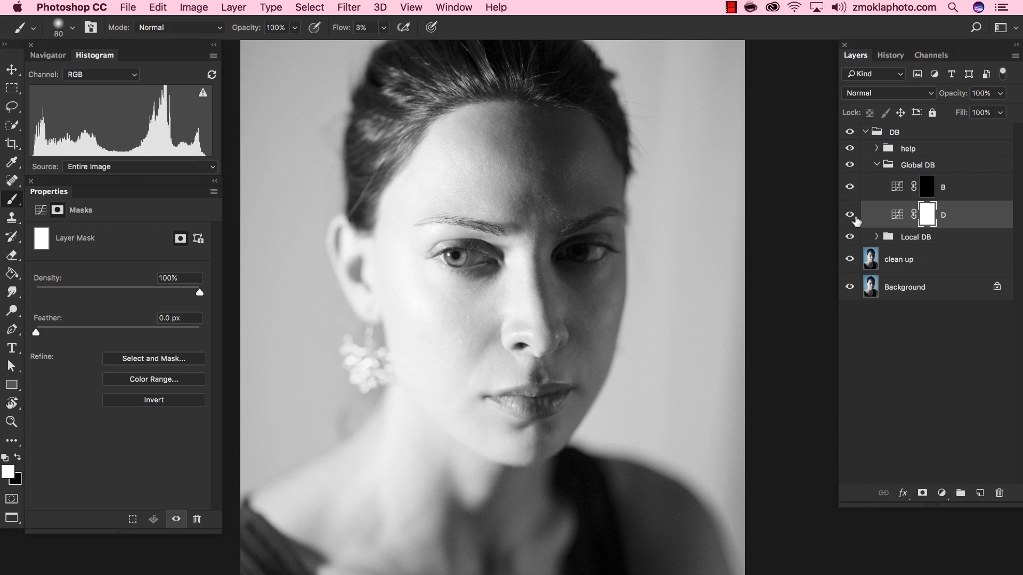
pyautogui.click(897, 214)
pyautogui.moveTo(121, 325)
pyautogui.mouseDown()
pyautogui.moveTo(125, 339)
pyautogui.moveTo(118, 323)
pyautogui.mouseUp()
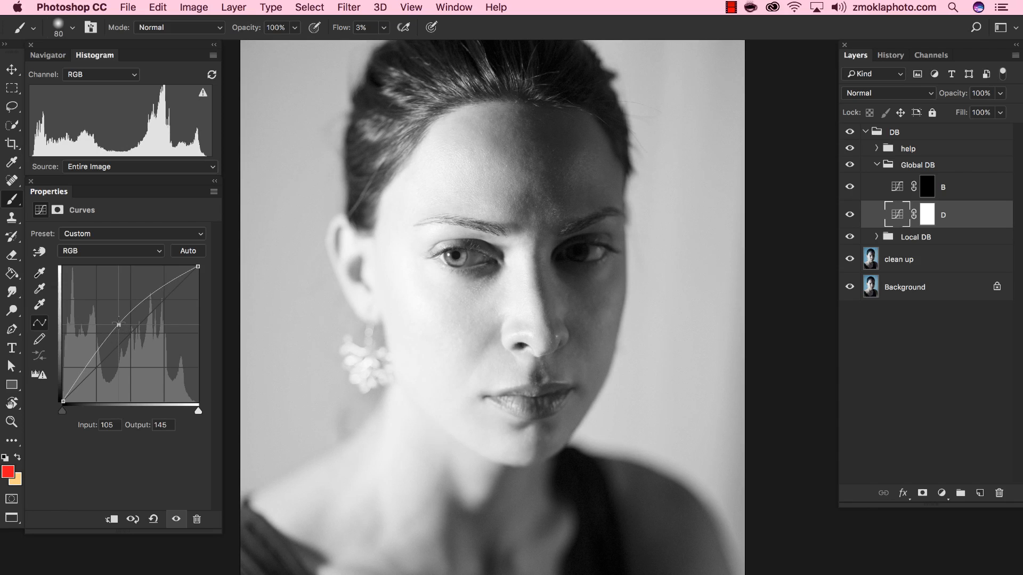
pyautogui.click(929, 218)
pyautogui.press('super+i')
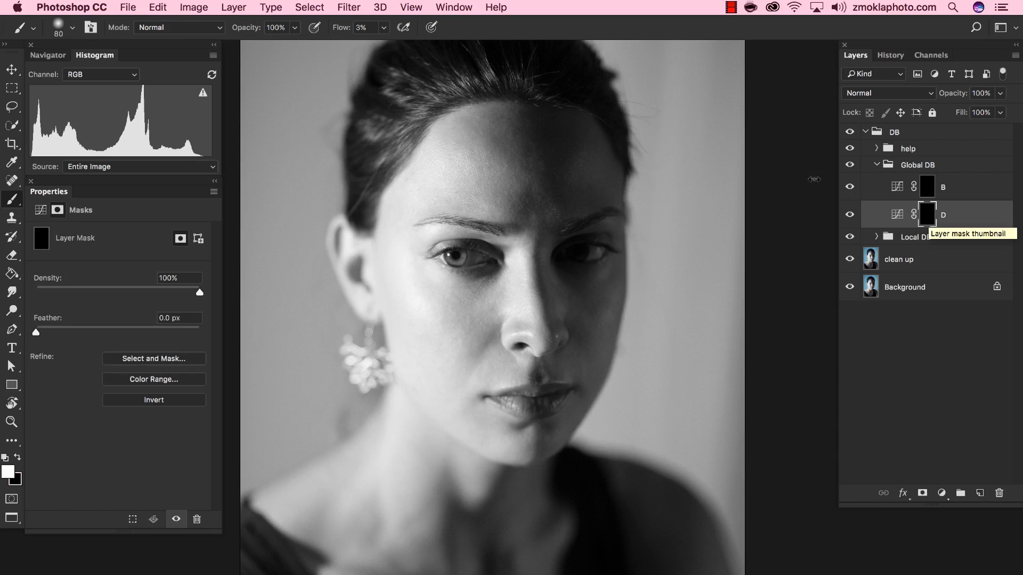
# Step: Lower the B curve's midpoint in the Global DB group to input 145, output 107
pyautogui.click(901, 189)
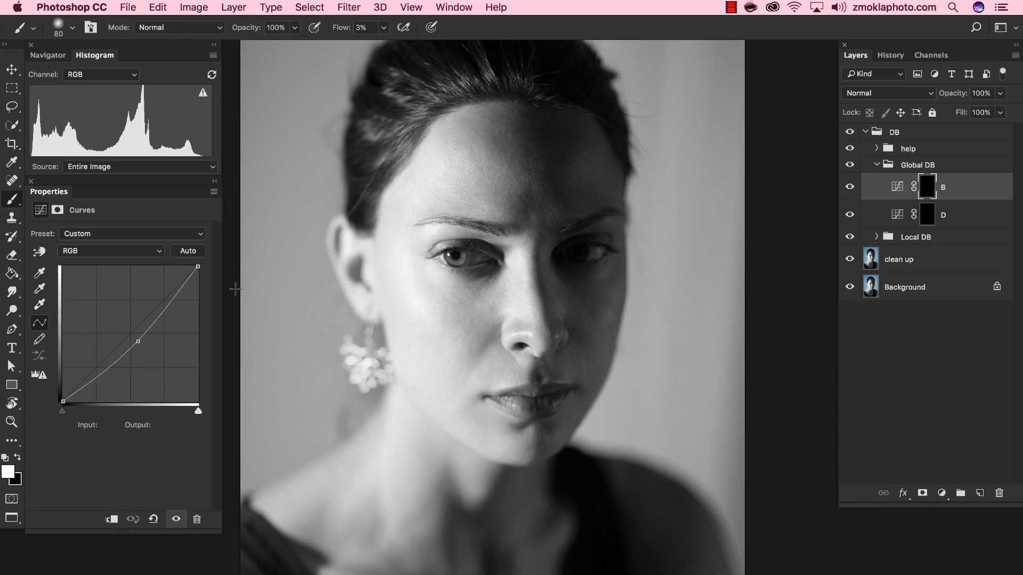
pyautogui.moveTo(138, 341); pyautogui.dragTo(139, 344)
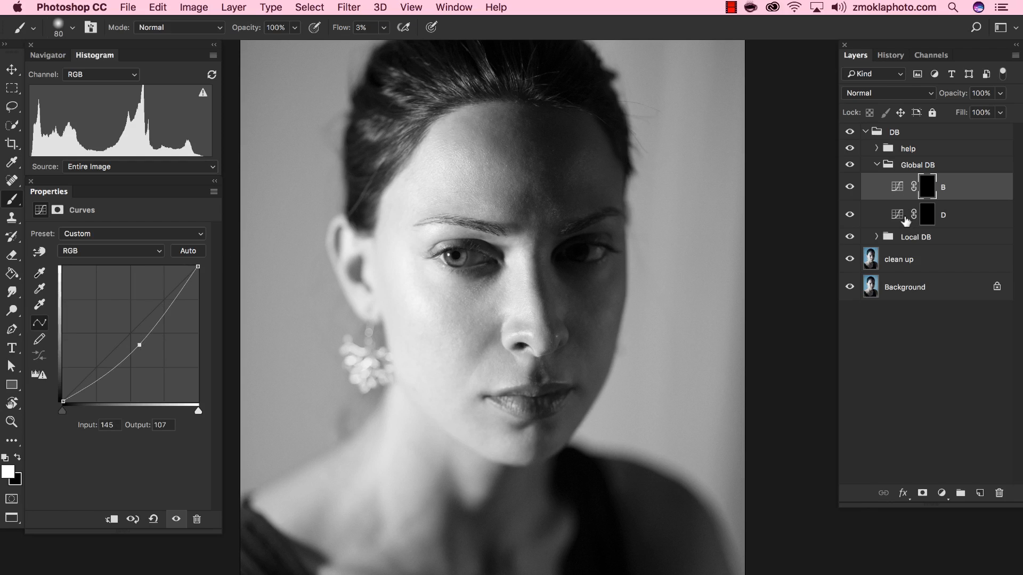
# Step: Select the D curves layer and refresh the histogram to examine the whole portrait's tonal distribution
pyautogui.click(899, 218)
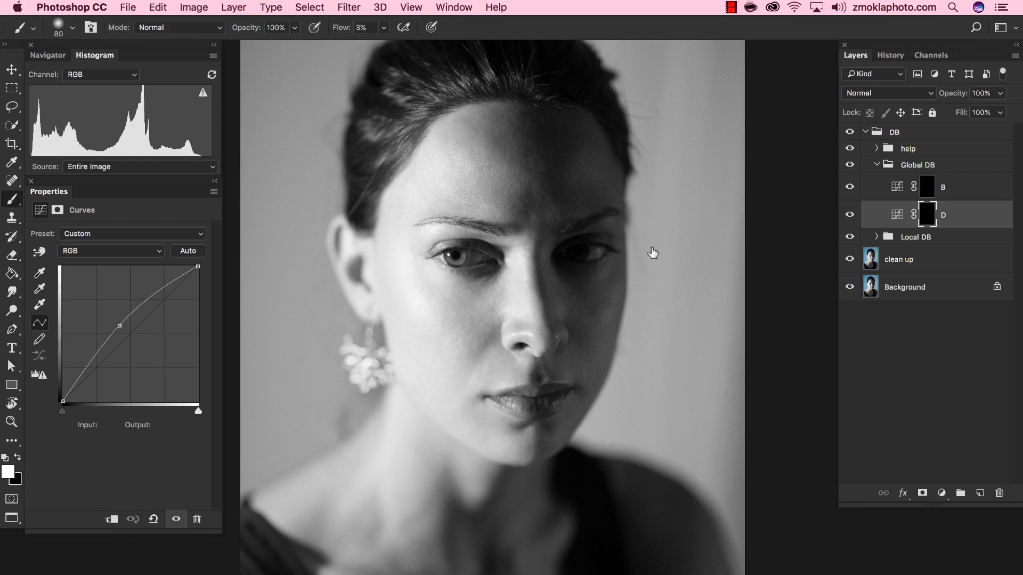
pyautogui.press('super+minus')
pyautogui.moveTo(619, 283); pyautogui.dragTo(584, 248)
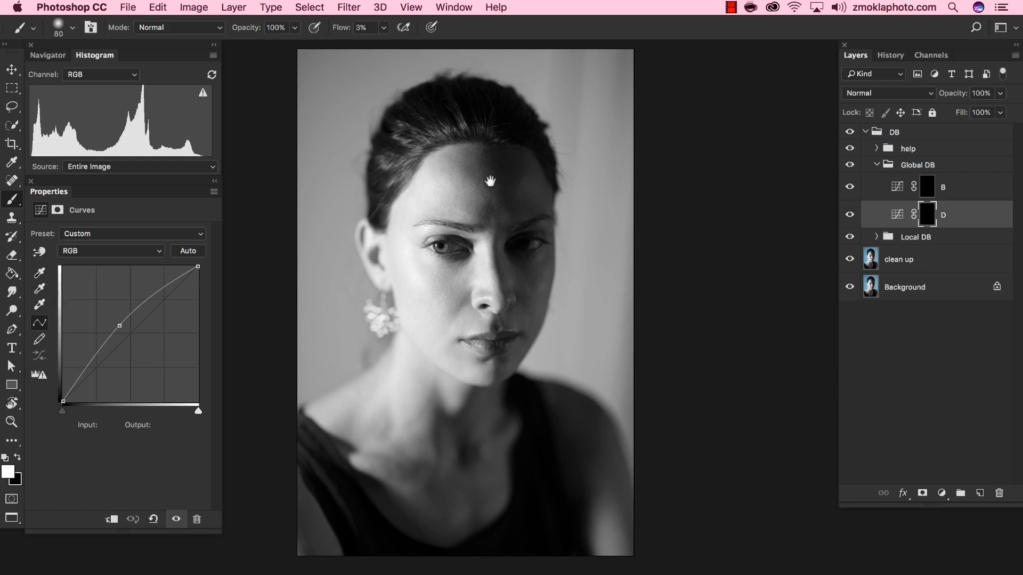
pyautogui.click(214, 75)
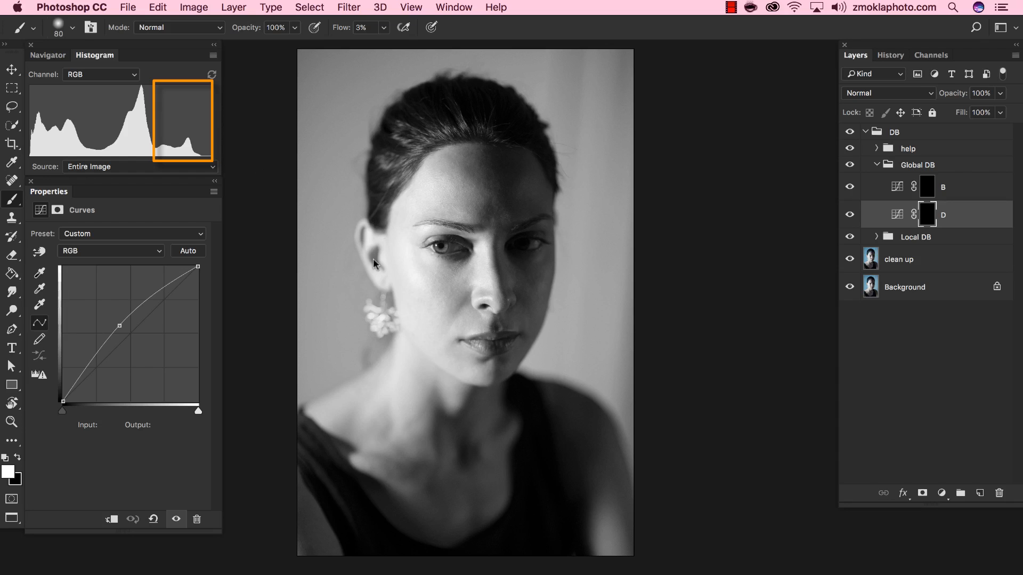
# Step: Set the brush to size 300 and 5% flow for painting white on the D layer's mask
pyautogui.press('super+equal')
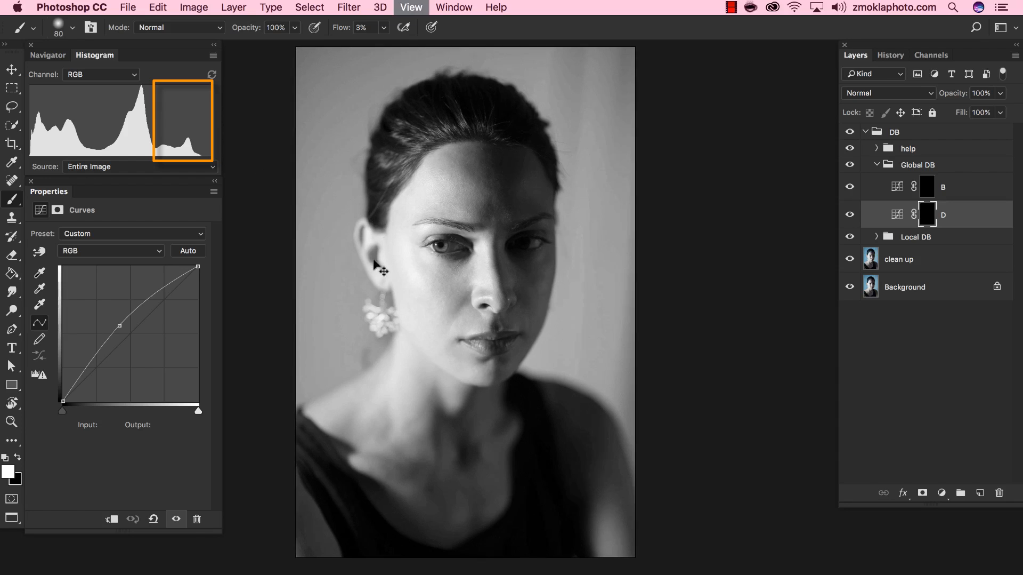
pyautogui.moveTo(445, 238)
pyautogui.mouseDown()
pyautogui.moveTo(425, 270)
pyautogui.moveTo(444, 283)
pyautogui.mouseUp()
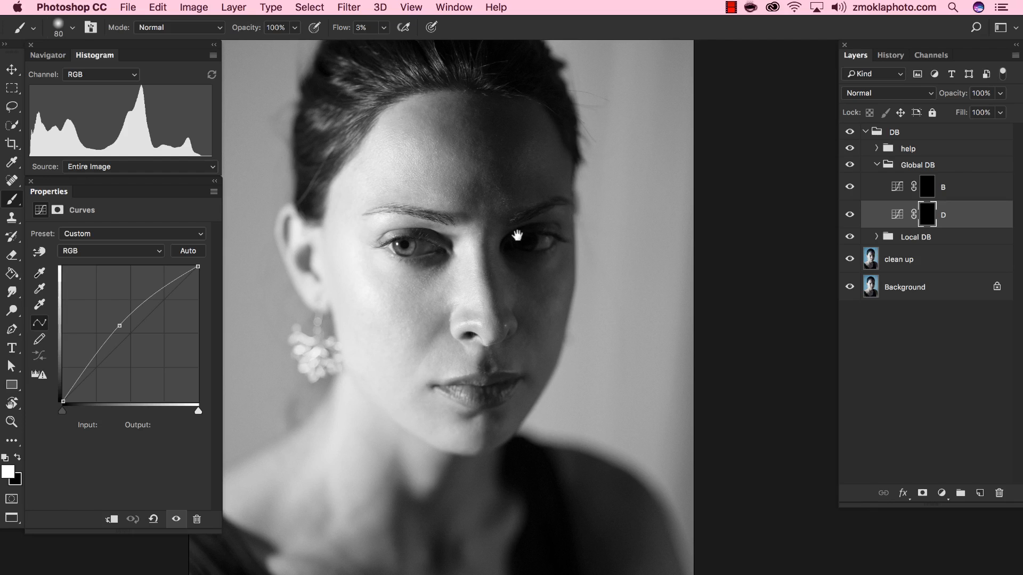
pyautogui.scroll(2, 514, 223)
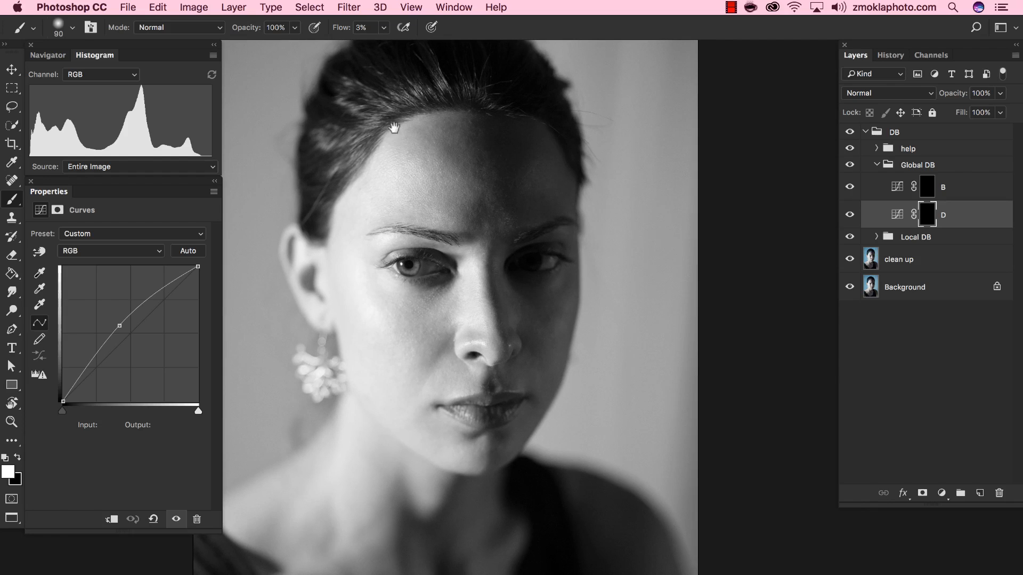
pyautogui.press(']')
pyautogui.press(']')
pyautogui.press(']')
pyautogui.press(']')
pyautogui.press(']')
pyautogui.press(']')
pyautogui.press(']')
pyautogui.press(']')
pyautogui.click(365, 29)
# Step: Reduce the brush to size 90 for dodging the shadows around the brighter eye on the D mask
pyautogui.scroll(3, 437, 255)
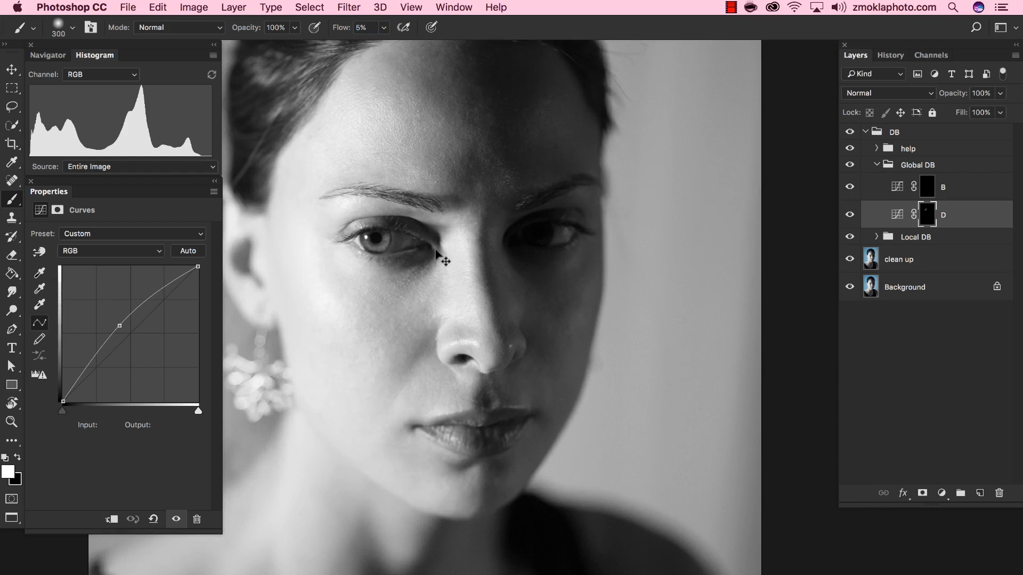
pyautogui.moveTo(464, 233); pyautogui.dragTo(575, 356)
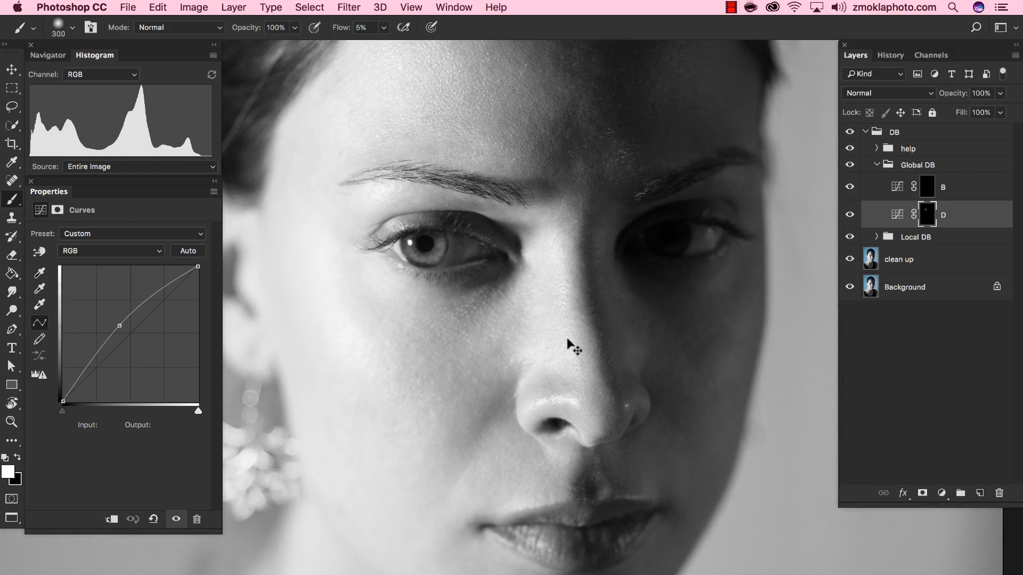
pyautogui.scroll(5, 569, 346)
pyautogui.press('[')
pyautogui.press('[')
pyautogui.press('[')
pyautogui.press('[')
pyautogui.press('[')
pyautogui.press('[')
pyautogui.press('[')
pyautogui.press('[')
pyautogui.press('[')
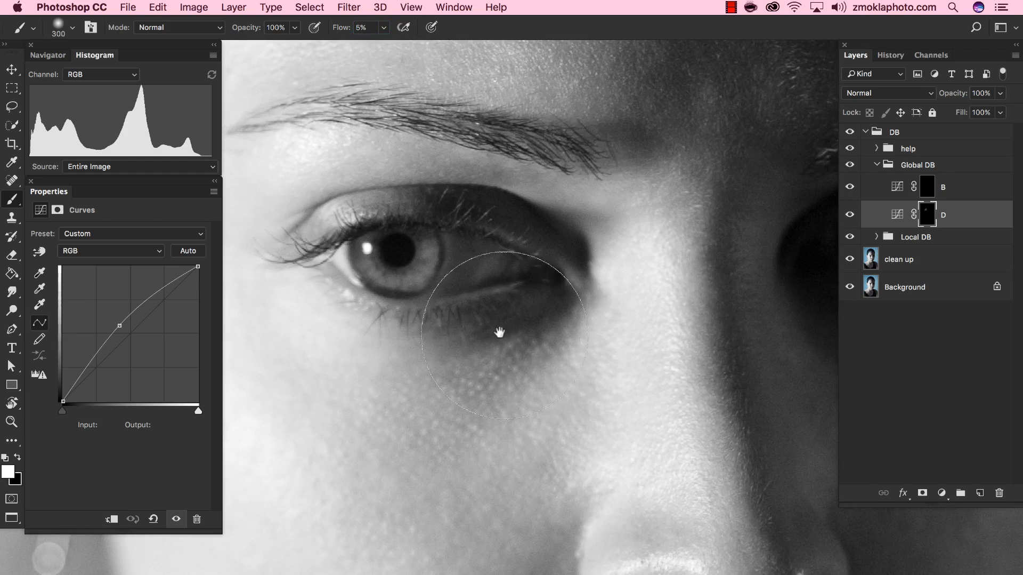
pyautogui.press(']')
pyautogui.press(']')
pyautogui.moveTo(369, 200); pyautogui.dragTo(469, 218)
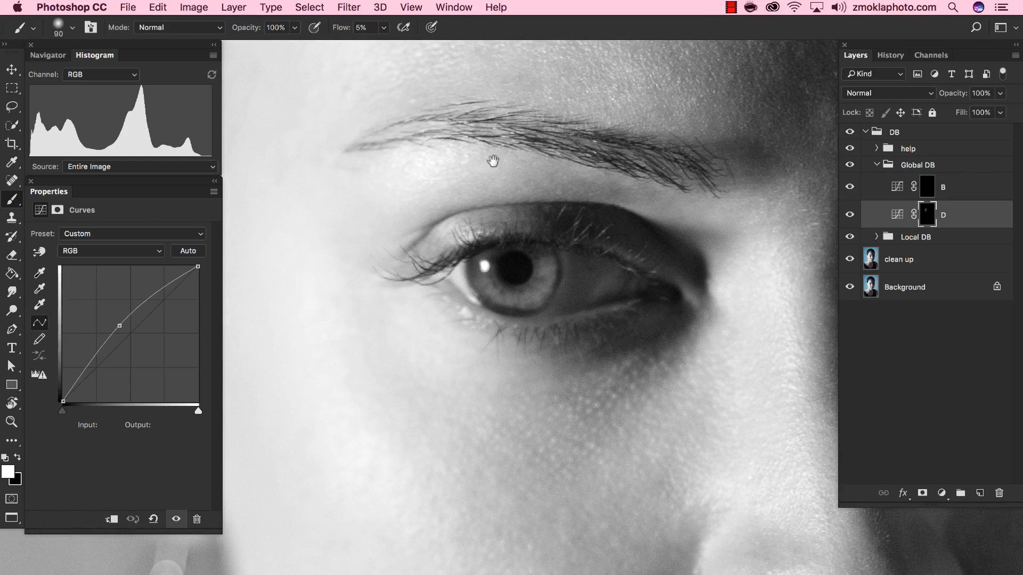
pyautogui.moveTo(527, 173); pyautogui.dragTo(462, 163)
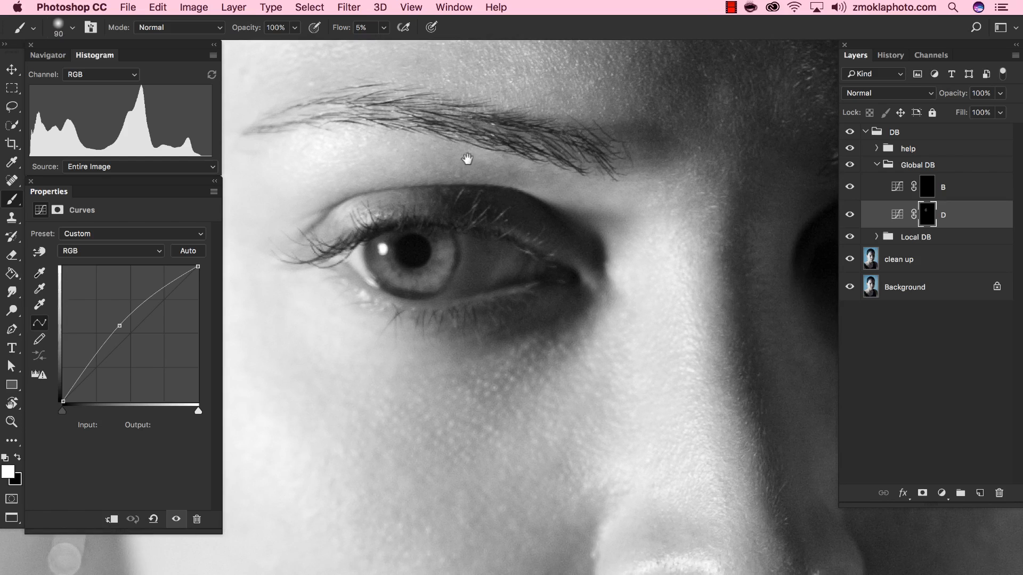
# Step: Dodge the area around the brighter eye's upper lid on the D mask, adjusting the brush to size 80
pyautogui.press(']')
pyautogui.press(']')
pyautogui.press(']')
pyautogui.press(']')
pyautogui.press('[')
pyautogui.press('[')
pyautogui.press('[')
pyautogui.press('[')
pyautogui.press('[')
pyautogui.press('[')
pyautogui.press('[')
pyautogui.press(']')
pyautogui.press(']')
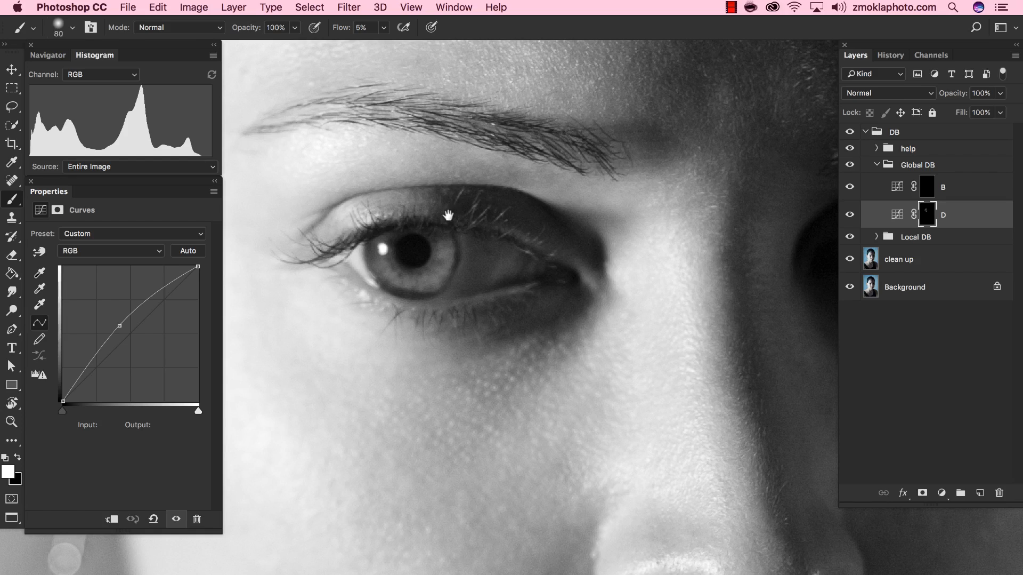
# Step: Refine the dodging on the brighter eye's upper eyelid, working down to brush size 30
pyautogui.press(']')
pyautogui.press(']')
pyautogui.press(']')
pyautogui.press(']')
pyautogui.press(']')
pyautogui.press(']')
pyautogui.press('[')
pyautogui.press('[')
pyautogui.press('[')
pyautogui.press('[')
pyautogui.press('[')
pyautogui.press('[')
pyautogui.press('[')
pyautogui.press('[')
pyautogui.press('[')
pyautogui.press('[')
pyautogui.press('[')
pyautogui.press('[')
pyautogui.press('[')
pyautogui.press('[')
pyautogui.press(']')
pyautogui.press(']')
pyautogui.press(']')
pyautogui.press(']')
pyautogui.press('[')
pyautogui.press(']')
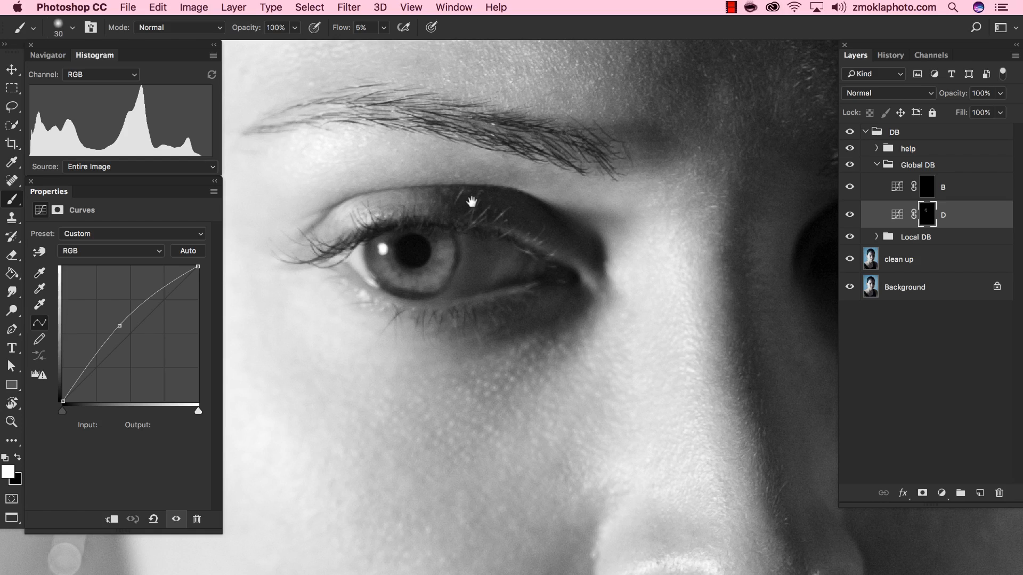
# Step: Reduce the brush to size 25 for dodging the fine details inside the brighter eye
pyautogui.press(']')
pyautogui.press(']')
pyautogui.press('[')
pyautogui.press('[')
pyautogui.press('[')
pyautogui.press('[')
pyautogui.press('[')
pyautogui.press('[')
pyautogui.press('[')
pyautogui.press('[')
pyautogui.press(']')
pyautogui.press(']')
pyautogui.press(']')
pyautogui.press('[')
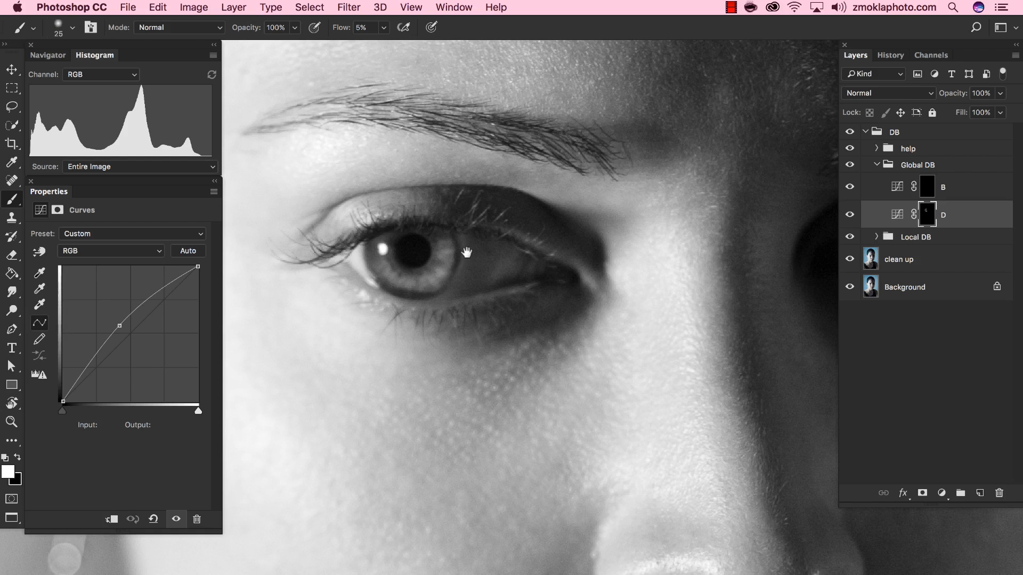
# Step: Dodge the brighter eye's iris and white with the brush at size 45, and compare with the D layer hidden
pyautogui.press(']')
pyautogui.press(']')
pyautogui.press(']')
pyautogui.press(']')
pyautogui.press(']')
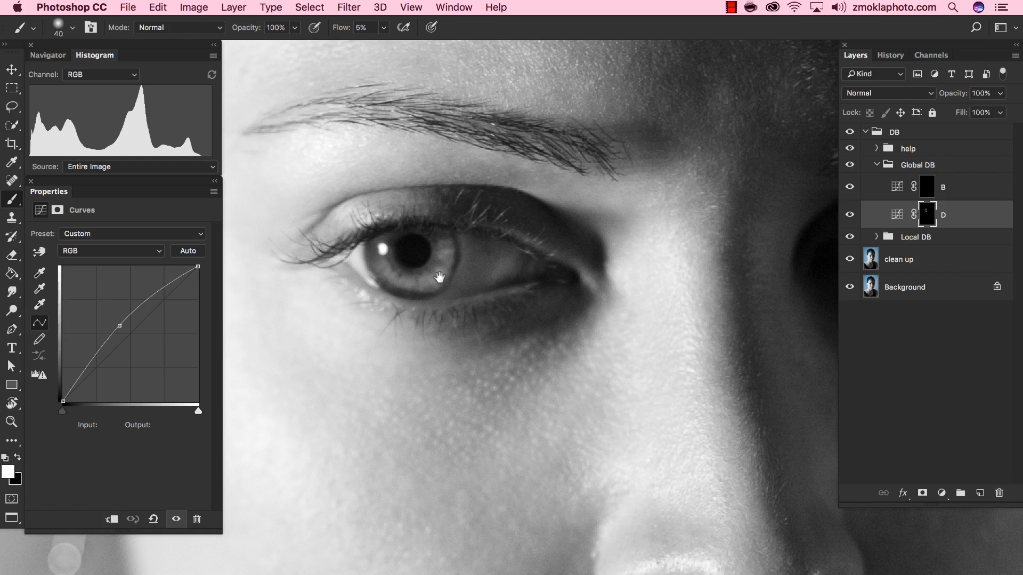
pyautogui.press(']')
pyautogui.press('[')
pyautogui.press('[')
pyautogui.press('[')
pyautogui.press('[')
pyautogui.press(']')
pyautogui.press(']')
pyautogui.press(']')
pyautogui.press(']')
pyautogui.click(849, 217)
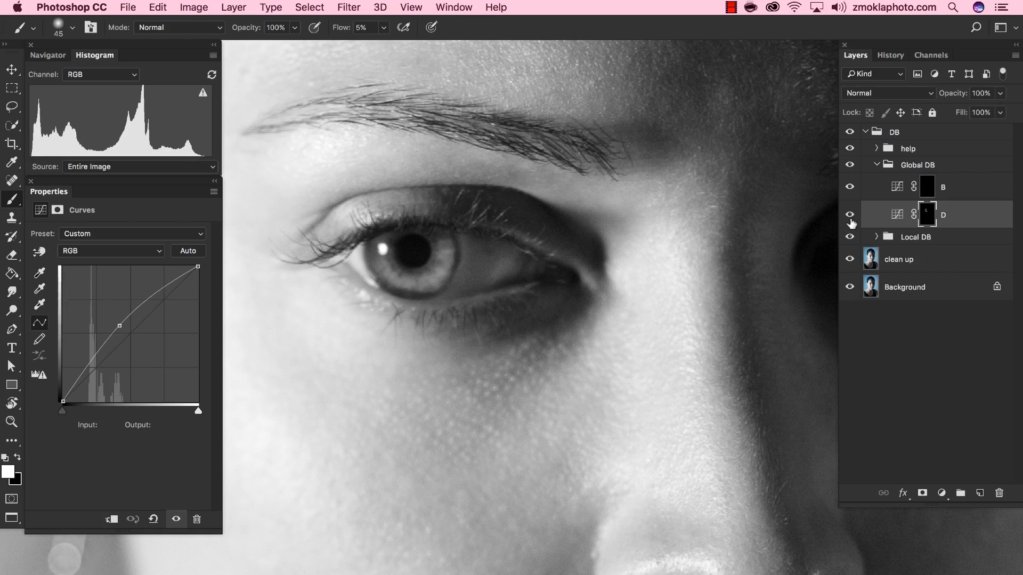
pyautogui.click(849, 218)
# Step: Brighten the iris further on the D mask, compare with the layer hidden, and reduce the brush to size 25
pyautogui.press('[')
pyautogui.press('[')
pyautogui.press('[')
pyautogui.press(']')
pyautogui.press(']')
pyautogui.press(']')
pyautogui.press(']')
pyautogui.press('[')
pyautogui.press('[')
pyautogui.press('[')
pyautogui.press(']')
pyautogui.press(']')
pyautogui.press(']')
pyautogui.press(']')
pyautogui.click(850, 214)
pyautogui.click(850, 214)
pyautogui.press('[')
pyautogui.press('[')
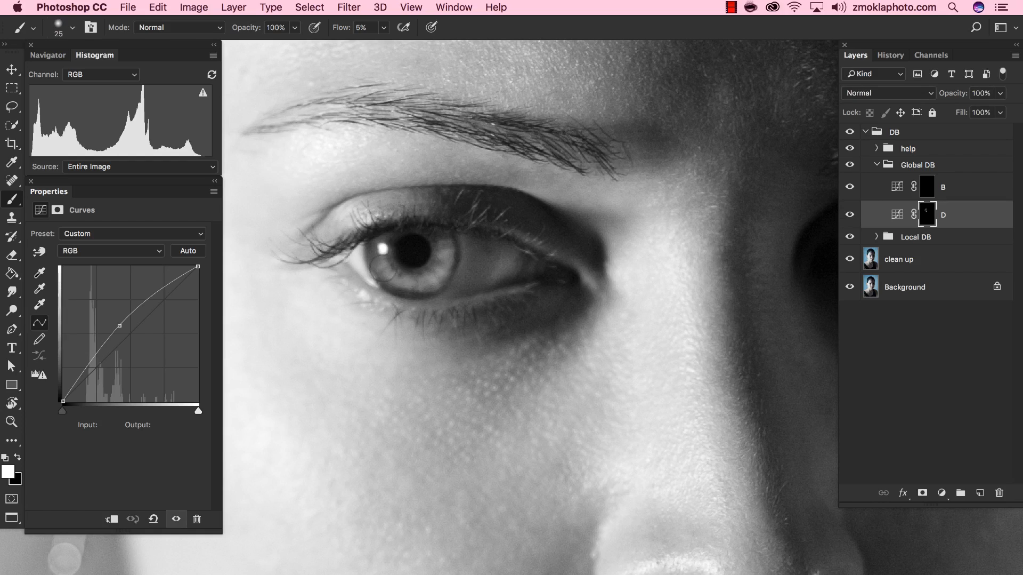
# Step: Enlarge the brush to size 80 for dodging the shadows around the nose and mouth
pyautogui.press(']')
pyautogui.press(']')
pyautogui.press(']')
pyautogui.press(']')
pyautogui.press(']')
pyautogui.press(']')
pyautogui.press(']')
pyautogui.press(']')
pyautogui.press('super+minus')
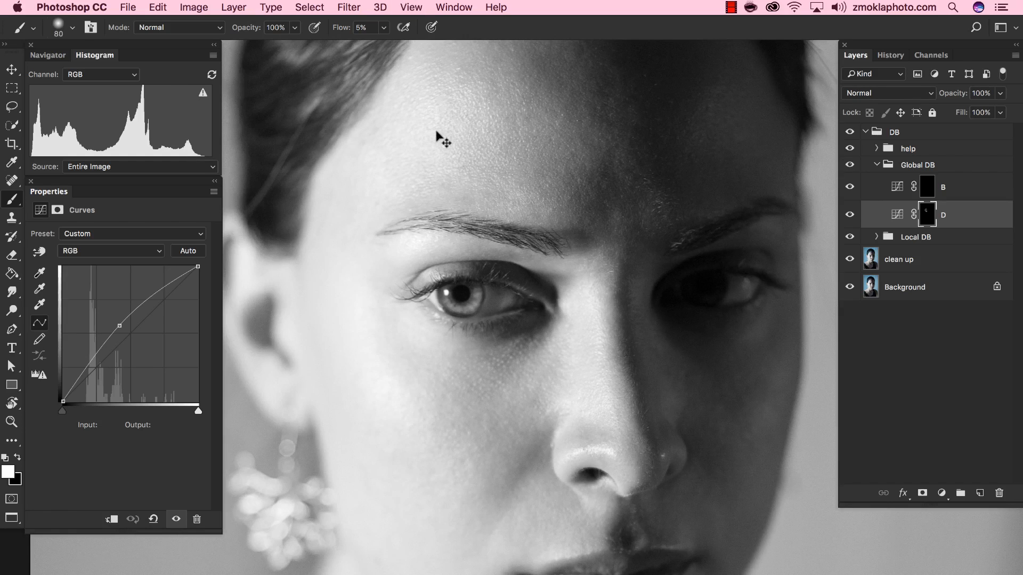
pyautogui.moveTo(564, 376); pyautogui.dragTo(394, 258)
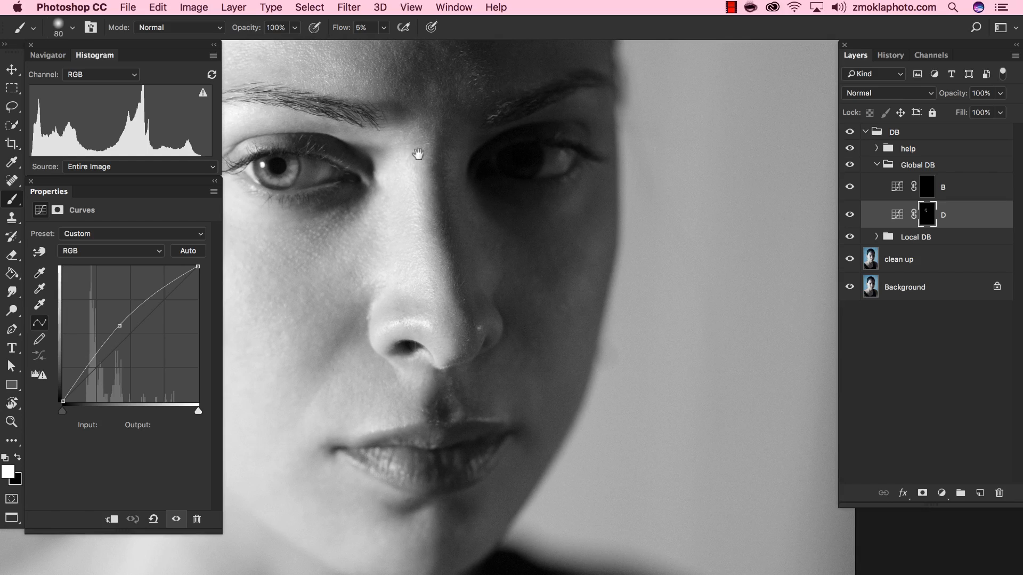
# Step: Dodge the shadows around the nose and mouth on the D mask, varying the brush size to fit each area
pyautogui.press('[')
pyautogui.press('[')
pyautogui.press(']')
pyautogui.press(']')
pyautogui.press(']')
pyautogui.press(']')
pyautogui.press(']')
pyautogui.press('[')
pyautogui.press('[')
pyautogui.press('[')
pyautogui.press('[')
pyautogui.press('[')
pyautogui.press(']')
pyautogui.press(']')
pyautogui.press(']')
# Step: Dodge the tip and underside of the nose with the brush at size 60
pyautogui.press('super+equal')
pyautogui.press('super+equal')
pyautogui.moveTo(495, 404); pyautogui.dragTo(663, 277)
pyautogui.press('[')
pyautogui.press('[')
pyautogui.press('[')
pyautogui.press('[')
pyautogui.press('[')
pyautogui.press('[')
pyautogui.press('[')
pyautogui.press('[')
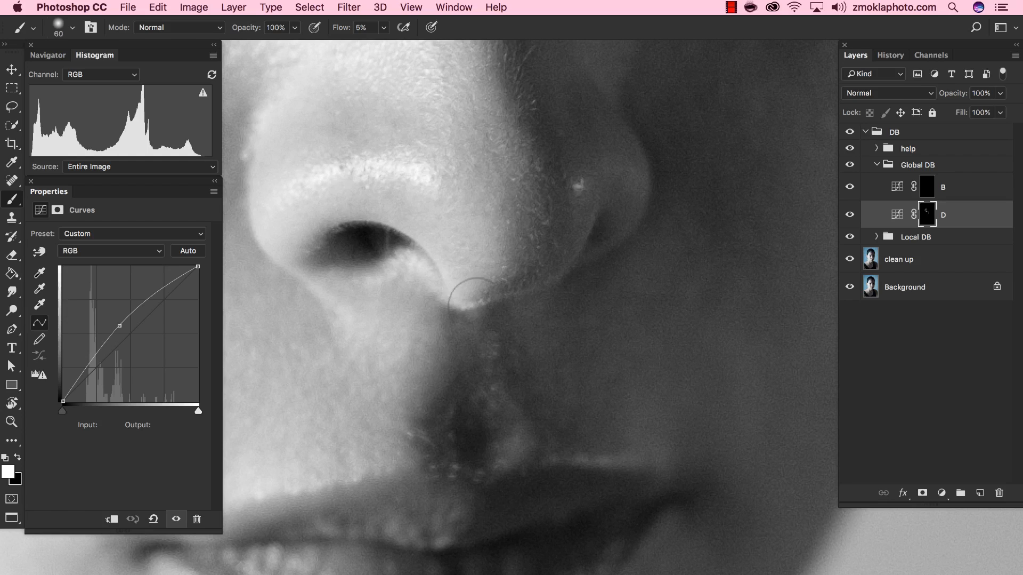
# Step: Dodge the fine details at the base of the nose, working down to brush size 20
pyautogui.press(']')
pyautogui.press(']')
pyautogui.press(']')
pyautogui.press(']')
pyautogui.press(']')
pyautogui.press('[')
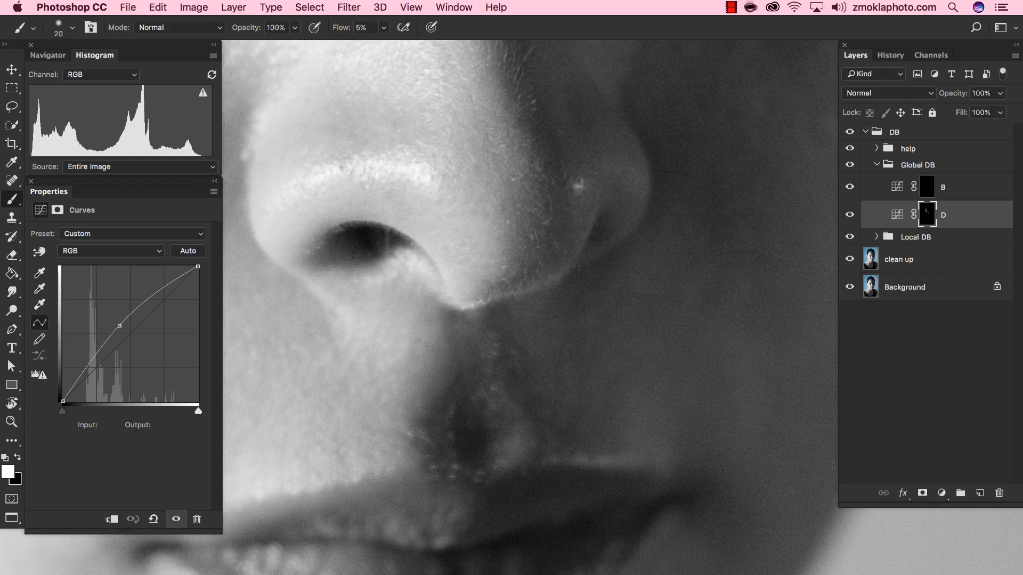
# Step: Dodge the area around the lit nostril with the brush at sizes 60 and 70
pyautogui.press(']')
pyautogui.press(']')
pyautogui.press(']')
pyautogui.press(']')
pyautogui.press(']')
pyautogui.press('[')
pyautogui.press(']')
pyautogui.press(']')
pyautogui.press(']')
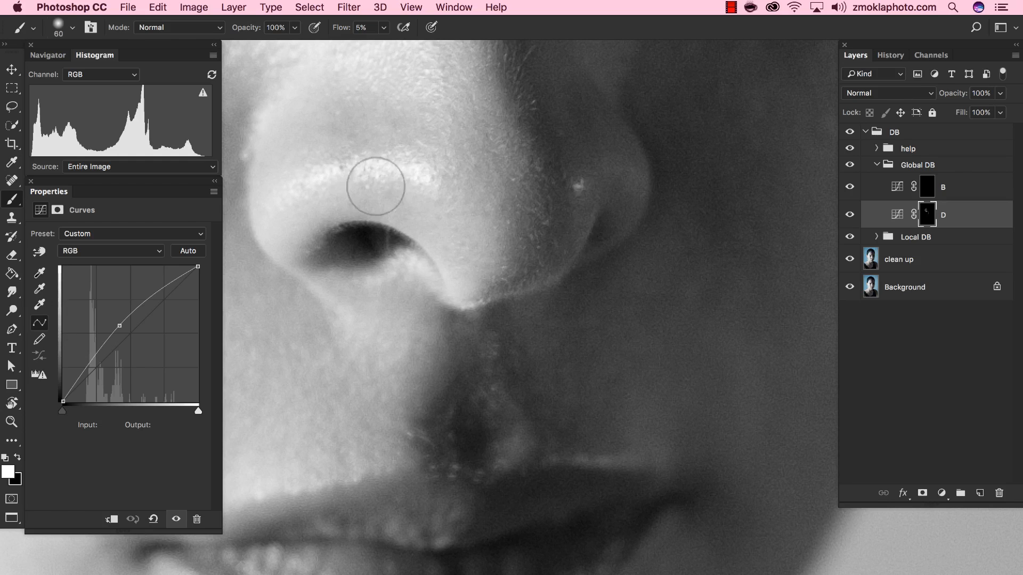
pyautogui.press(']')
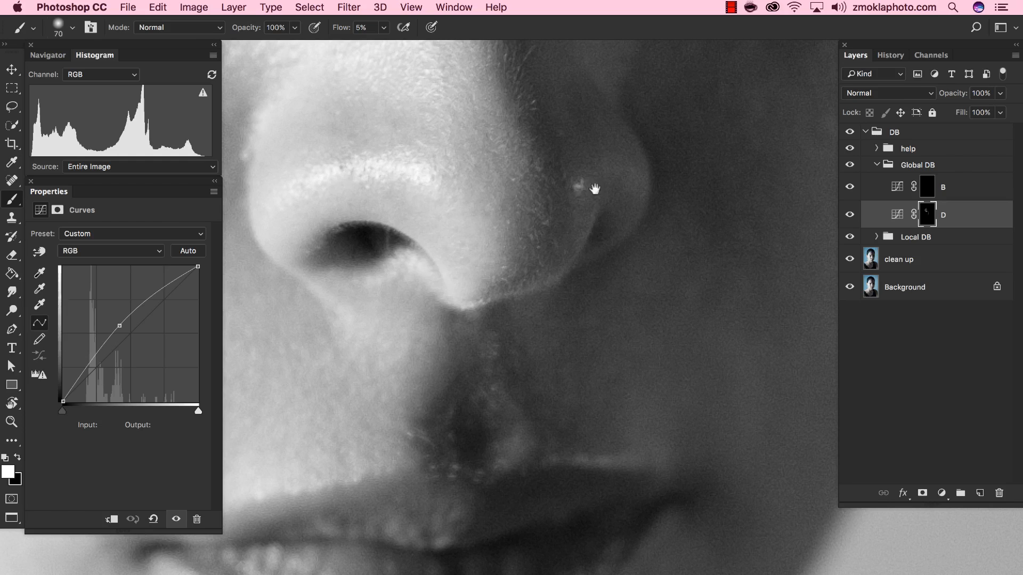
# Step: Refine the dodging on the shaded side of the nose, finishing with the brush at size 80
pyautogui.press('[')
pyautogui.press('[')
pyautogui.press('[')
pyautogui.press('[')
pyautogui.press(']')
pyautogui.press(']')
pyautogui.press(']')
pyautogui.press(']')
pyautogui.moveTo(601, 286); pyautogui.dragTo(637, 201)
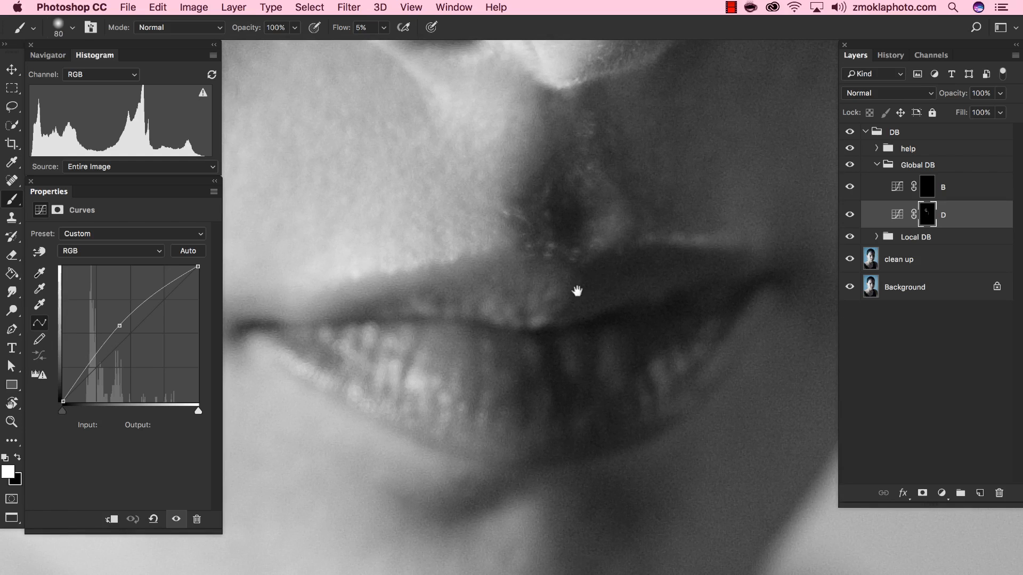
# Step: Dodge the lips with the brush reduced from size 45 to 20, and compare with the D layer hidden
pyautogui.moveTo(511, 325); pyautogui.dragTo(576, 298)
pyautogui.press('[')
pyautogui.press('[')
pyautogui.press('[')
pyautogui.press('[')
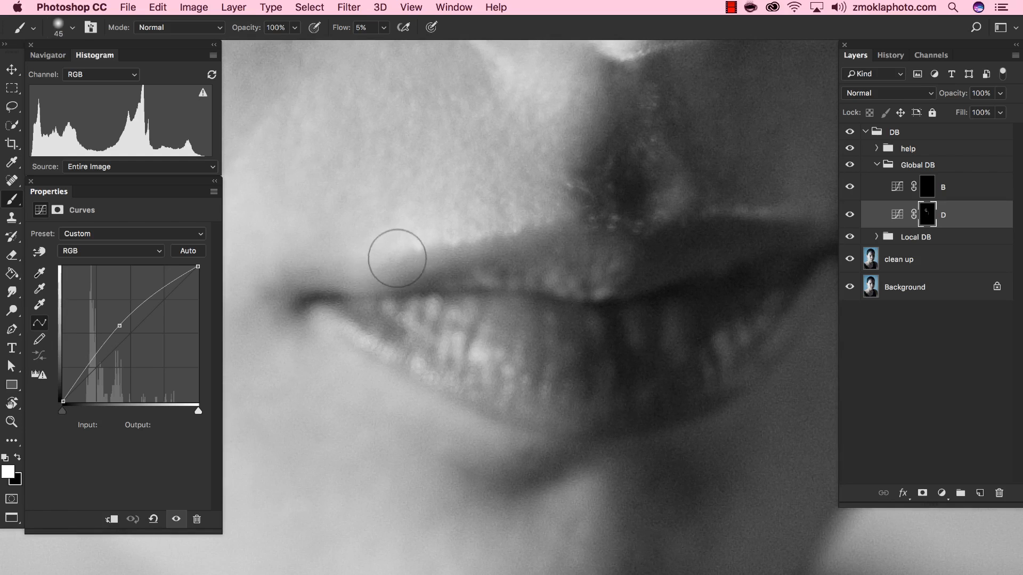
pyautogui.press('[')
pyautogui.press('[')
pyautogui.press('[')
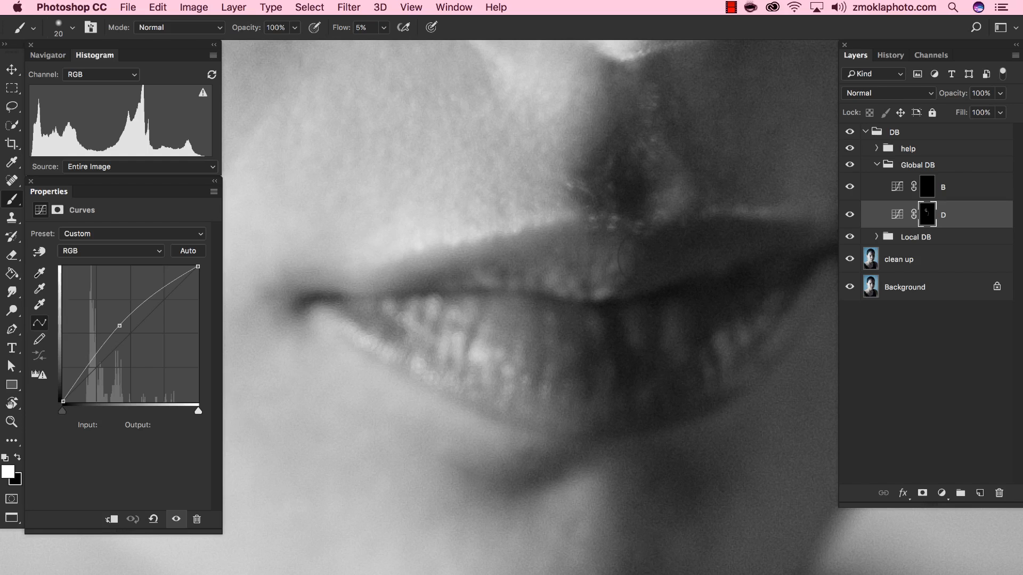
pyautogui.moveTo(625, 257); pyautogui.dragTo(446, 225)
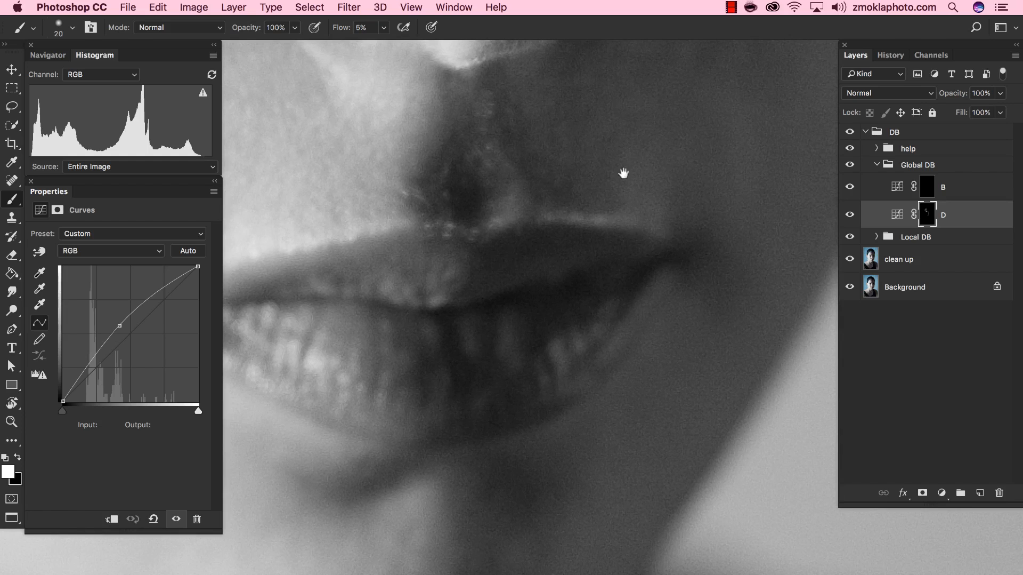
pyautogui.click(850, 216)
pyautogui.click(850, 217)
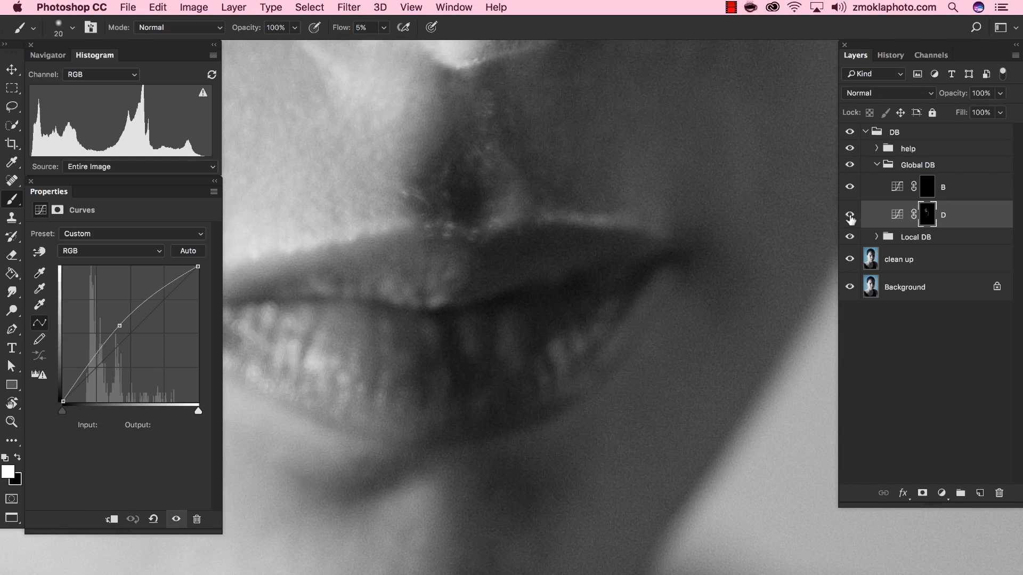
# Step: Dodge the lips and the shadow beneath the lower lip, using brush sizes from 60 down to 30
pyautogui.press('super+minus')
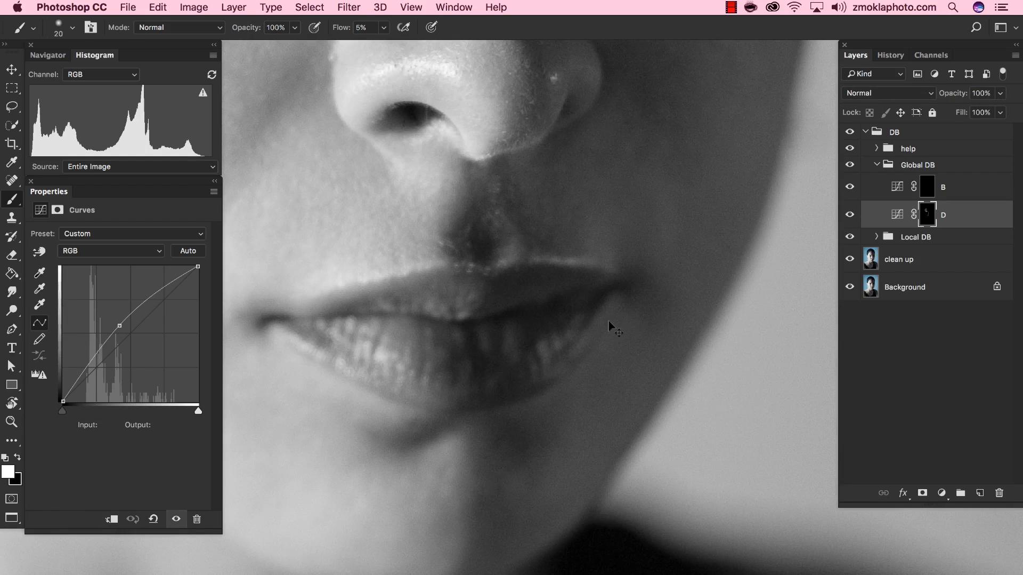
pyautogui.press(']')
pyautogui.press(']')
pyautogui.press(']')
pyautogui.press(']')
pyautogui.press(']')
pyautogui.press(']')
pyautogui.press(']')
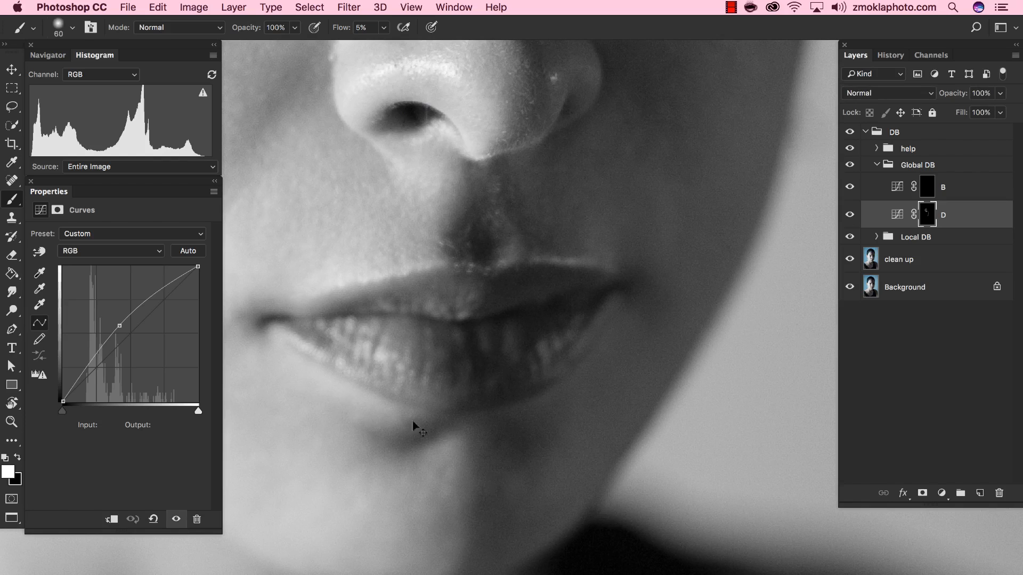
pyautogui.press('[')
pyautogui.press('[')
pyautogui.press(']')
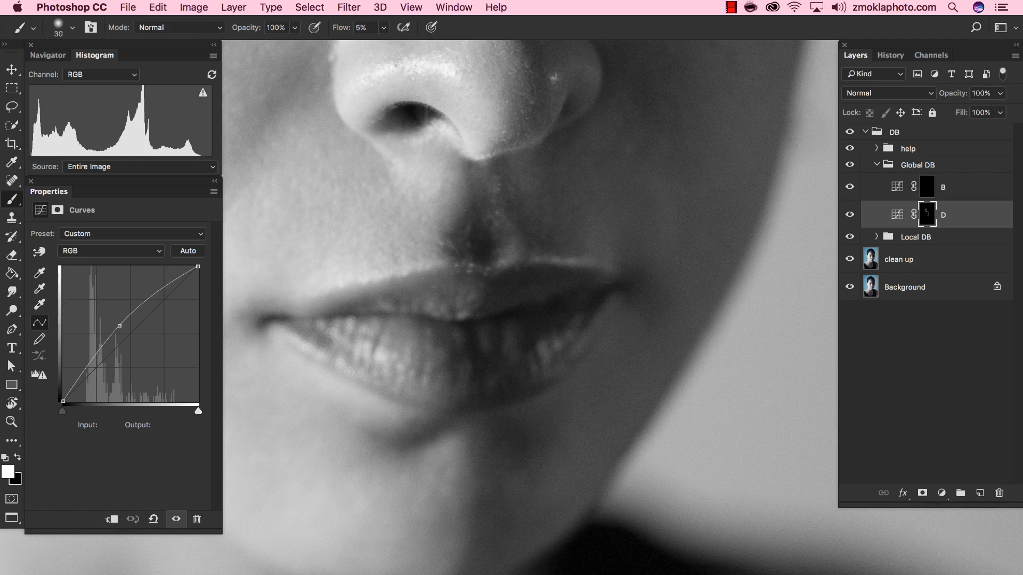
# Step: Enlarge the brush for dodging the broader shadows on the chin and lower face
pyautogui.press('super+minus')
pyautogui.press('super+minus')
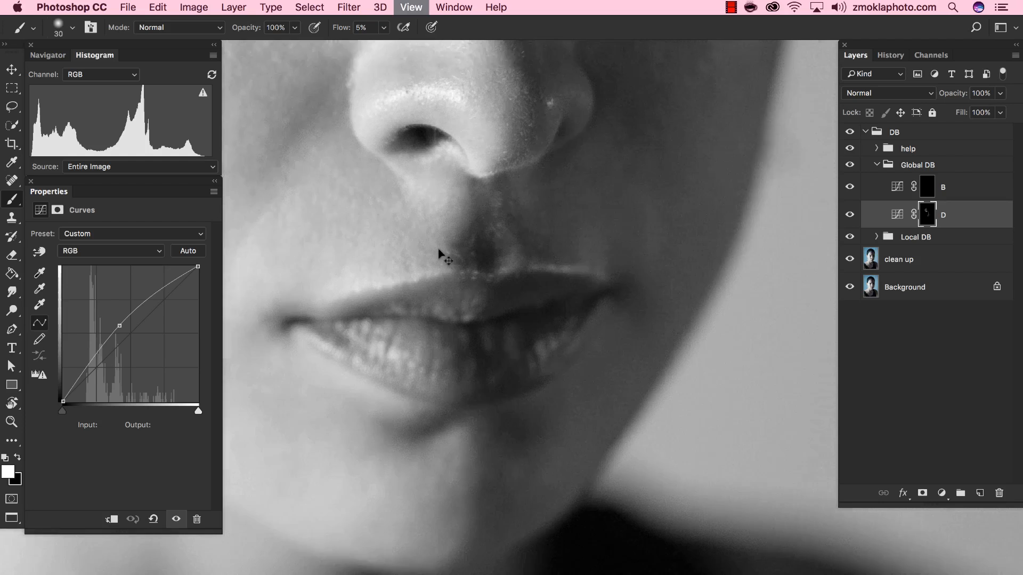
pyautogui.moveTo(569, 437); pyautogui.dragTo(602, 387)
pyautogui.press(']')
pyautogui.press(']')
pyautogui.press(']')
pyautogui.press(']')
pyautogui.press(']')
pyautogui.press(']')
pyautogui.press(']')
pyautogui.press(']')
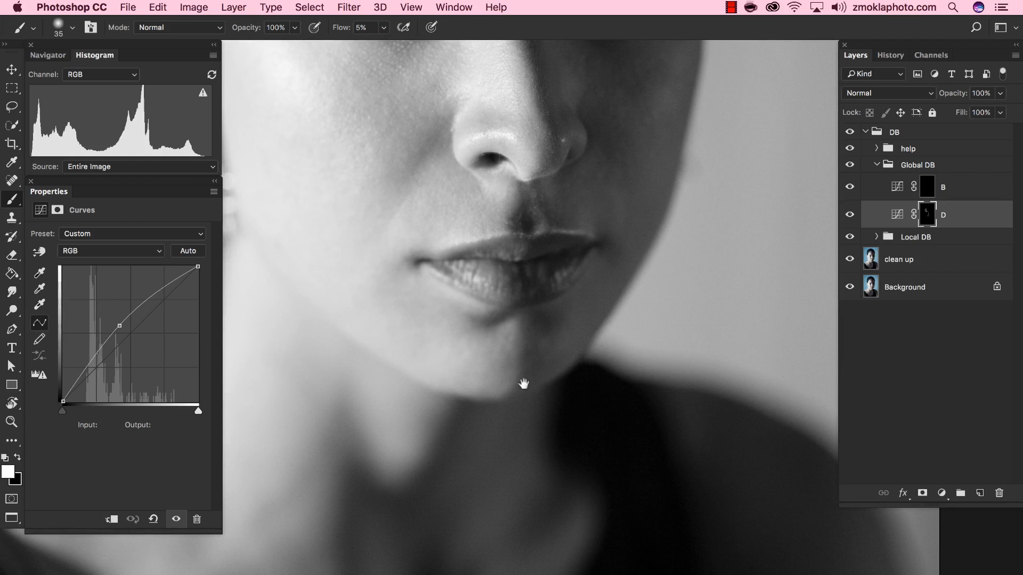
# Step: Dodge the lower face on the D mask with the brush enlarged to size 125
pyautogui.press(']')
pyautogui.press(']')
pyautogui.press(']')
pyautogui.press(']')
pyautogui.press(']')
pyautogui.press('[')
pyautogui.press('[')
pyautogui.press('[')
pyautogui.moveTo(524, 222); pyautogui.dragTo(578, 425)
pyautogui.moveTo(539, 239); pyautogui.dragTo(434, 347)
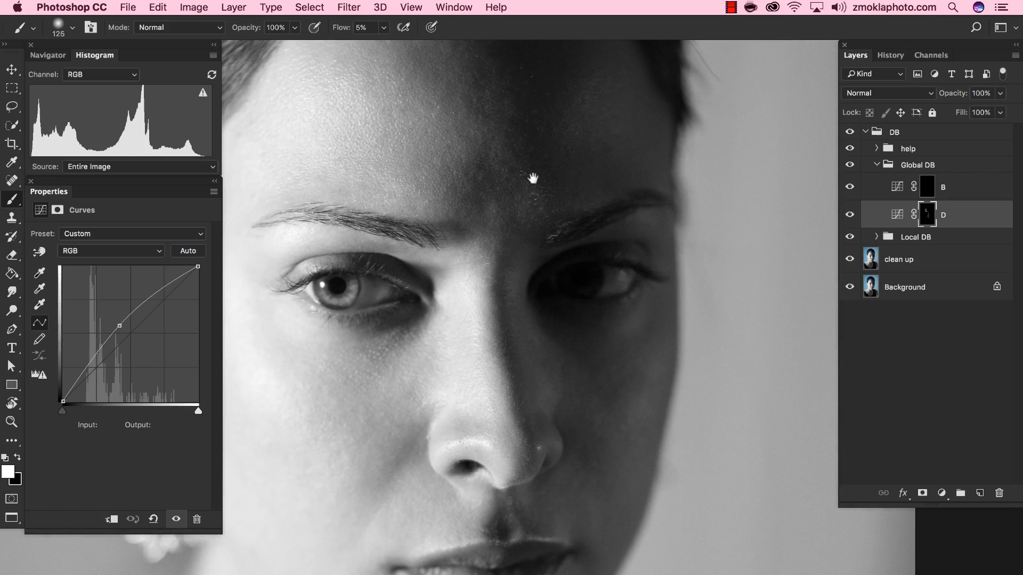
# Step: Work on the broad areas of the face at brush size 400, switching to black paint, and compare with the D layer hidden
pyautogui.press(']')
pyautogui.press(']')
pyautogui.press(']')
pyautogui.press(']')
pyautogui.press(']')
pyautogui.press('x')
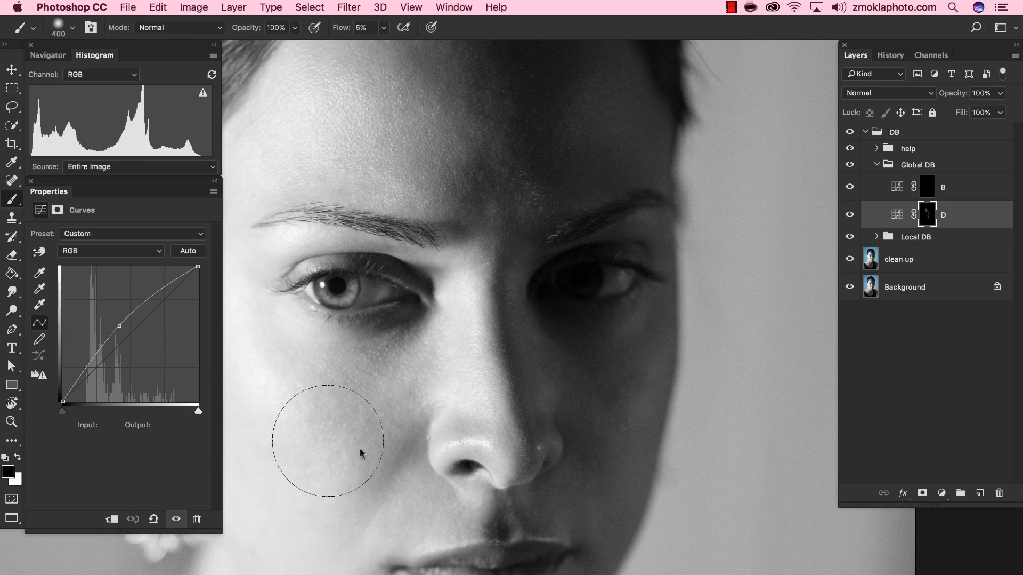
pyautogui.moveTo(394, 462); pyautogui.dragTo(476, 223)
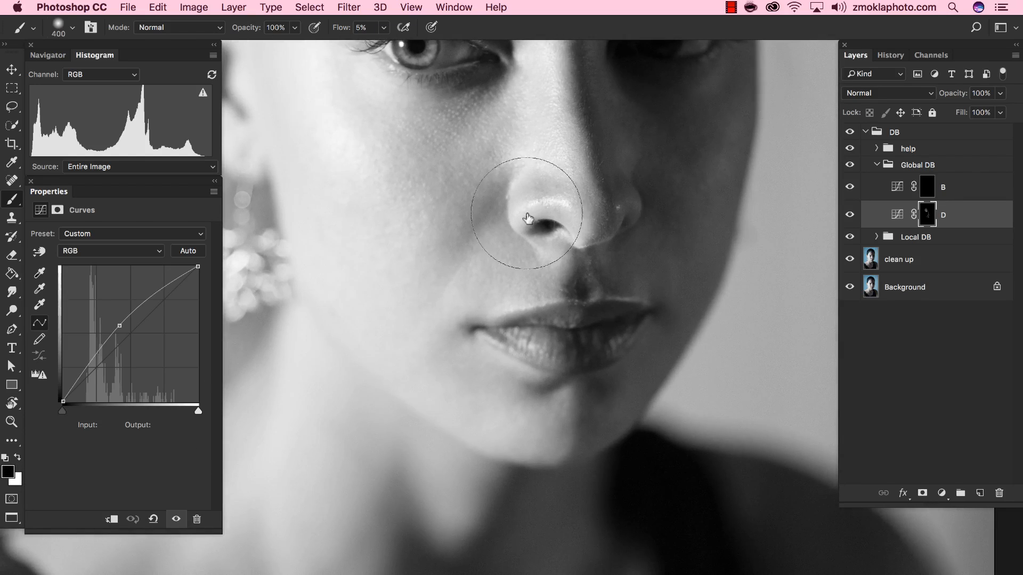
pyautogui.click(850, 215)
pyautogui.click(850, 215)
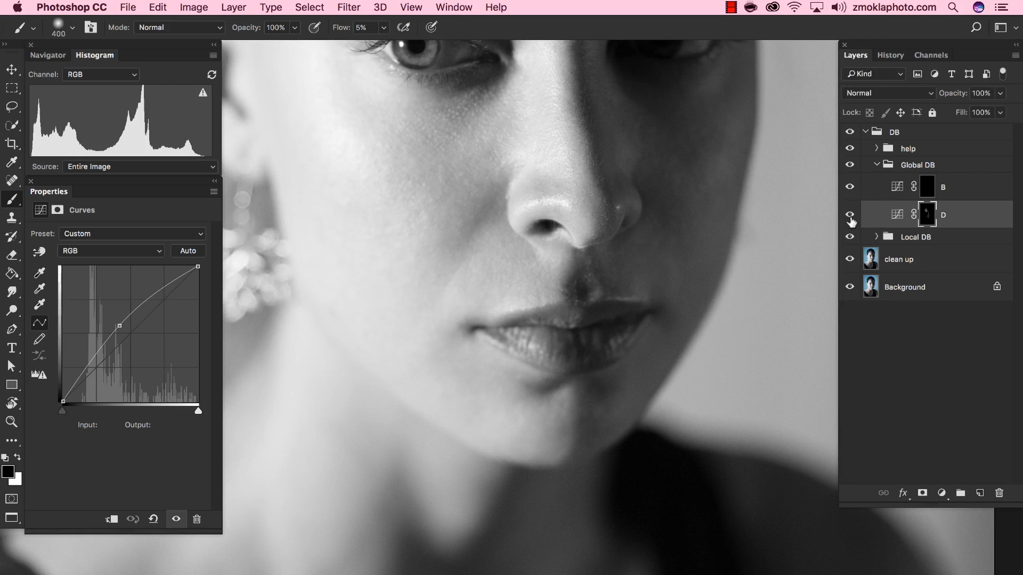
pyautogui.click(851, 215)
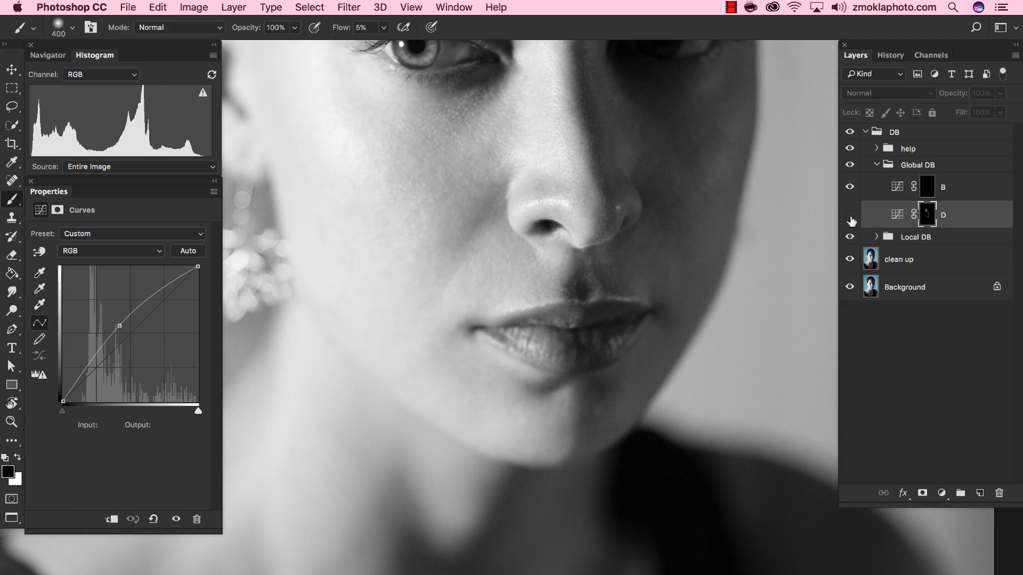
pyautogui.click(850, 215)
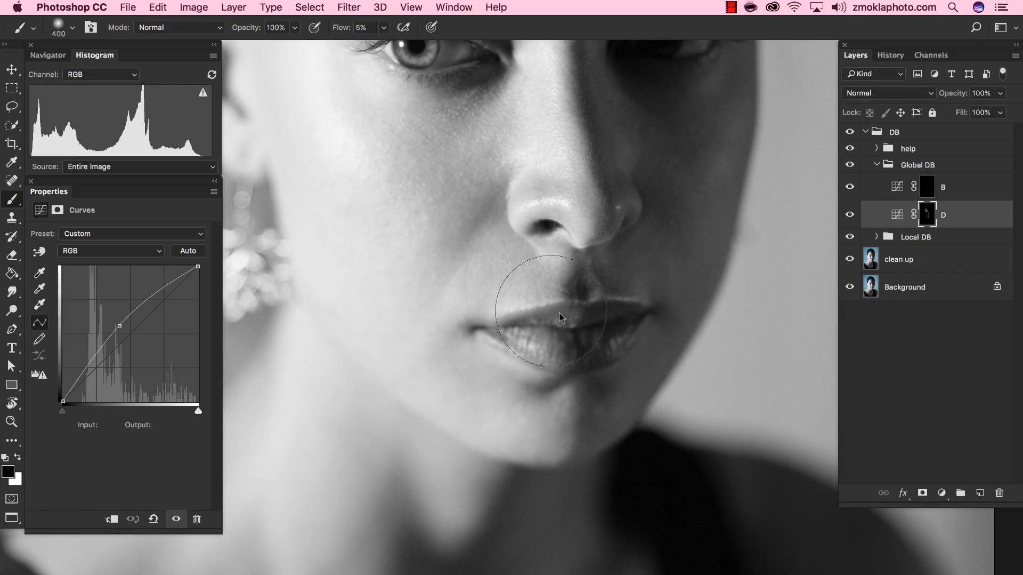
# Step: Set the brush to size 70 with white as the foreground color, and compare the portrait with the D layer hidden
pyautogui.press('[')
pyautogui.press('[')
pyautogui.press('[')
pyautogui.press('[')
pyautogui.press('[')
pyautogui.click(850, 216)
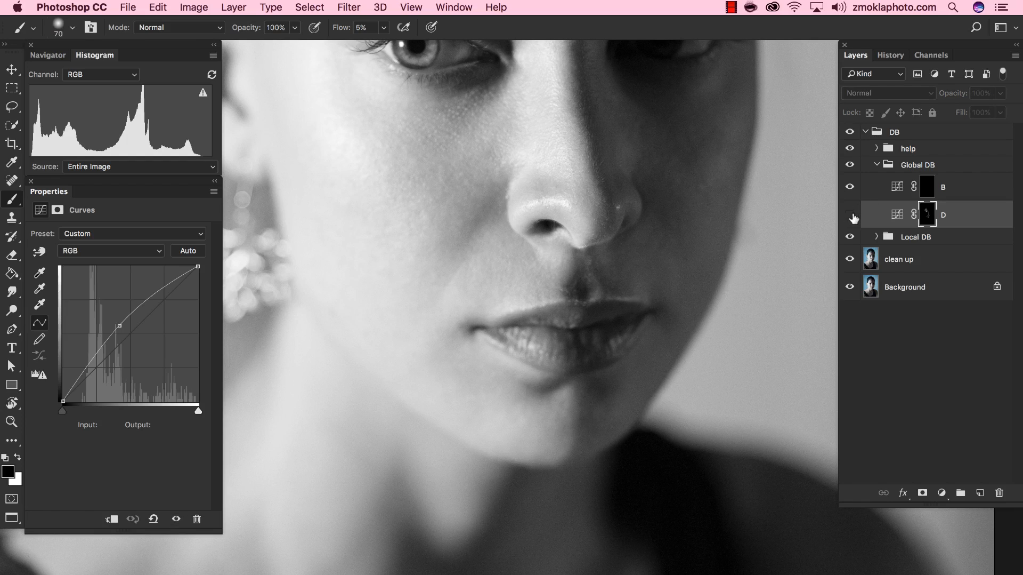
pyautogui.click(851, 215)
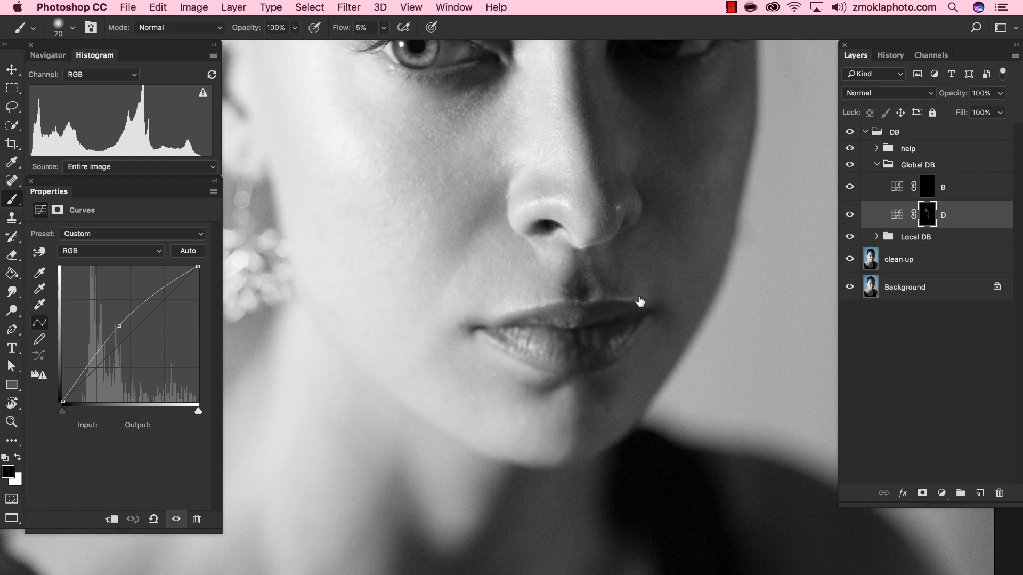
pyautogui.press('x')
pyautogui.press('super+0')
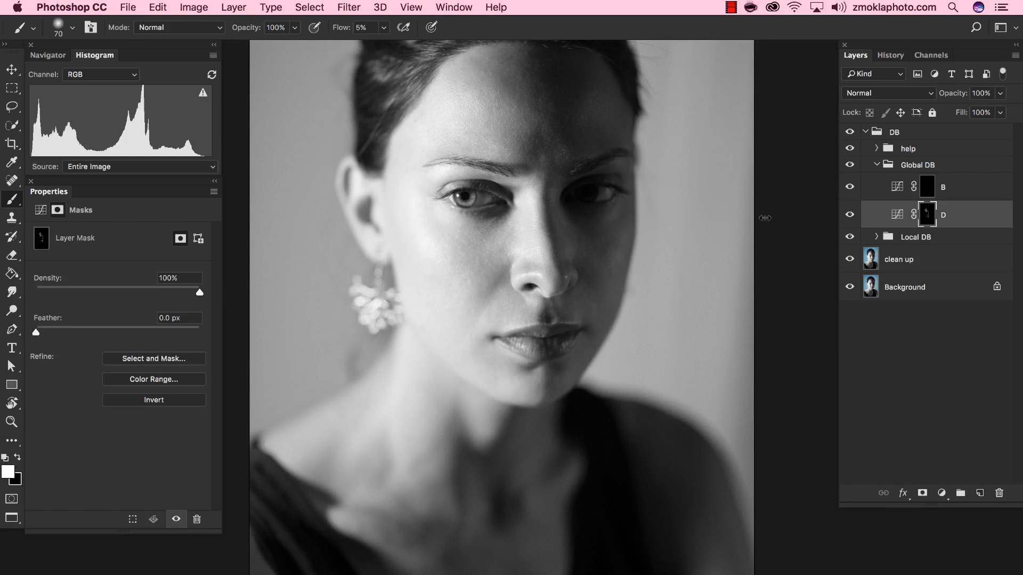
# Step: Compare the brighter eye with the D layer hidden, and dodge its details with the brush reduced to size 25
pyautogui.press('super+equal')
pyautogui.press('super+equal')
pyautogui.press('super+equal')
pyautogui.press('super+equal')
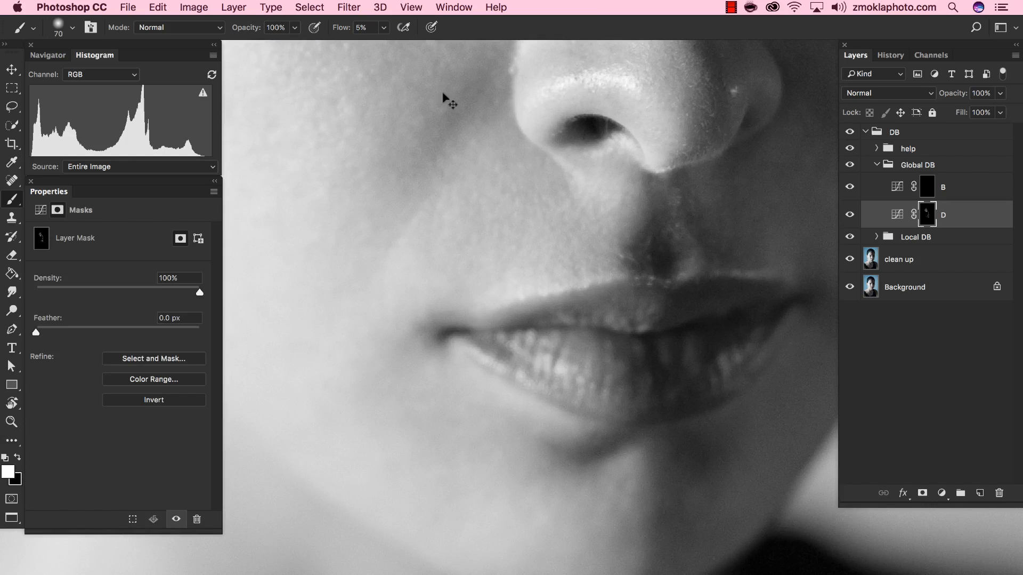
pyautogui.scroll(10, 587, 307)
pyautogui.hscroll(-3, 588, 307)
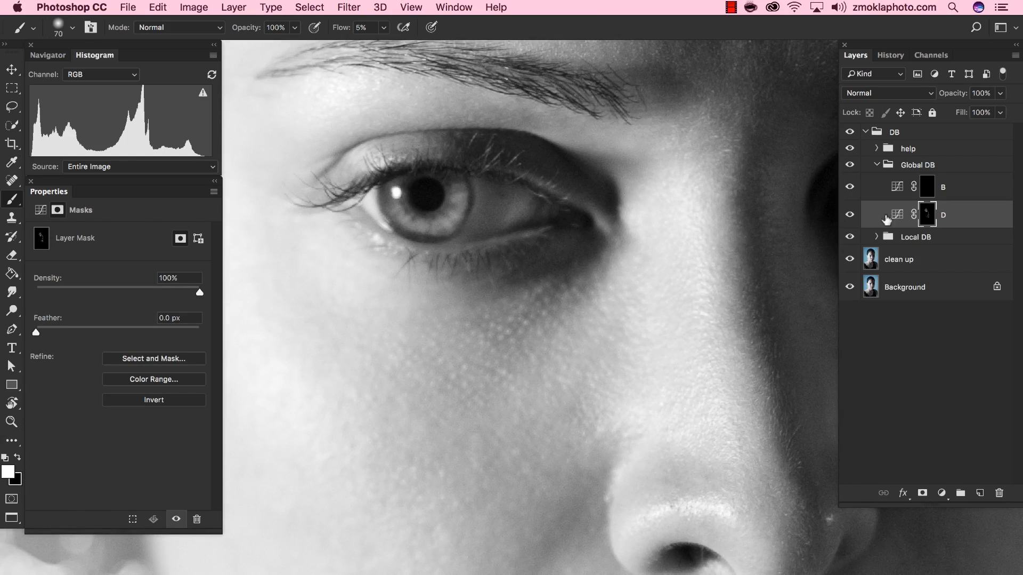
pyautogui.click(850, 214)
pyautogui.click(850, 215)
pyautogui.press('[')
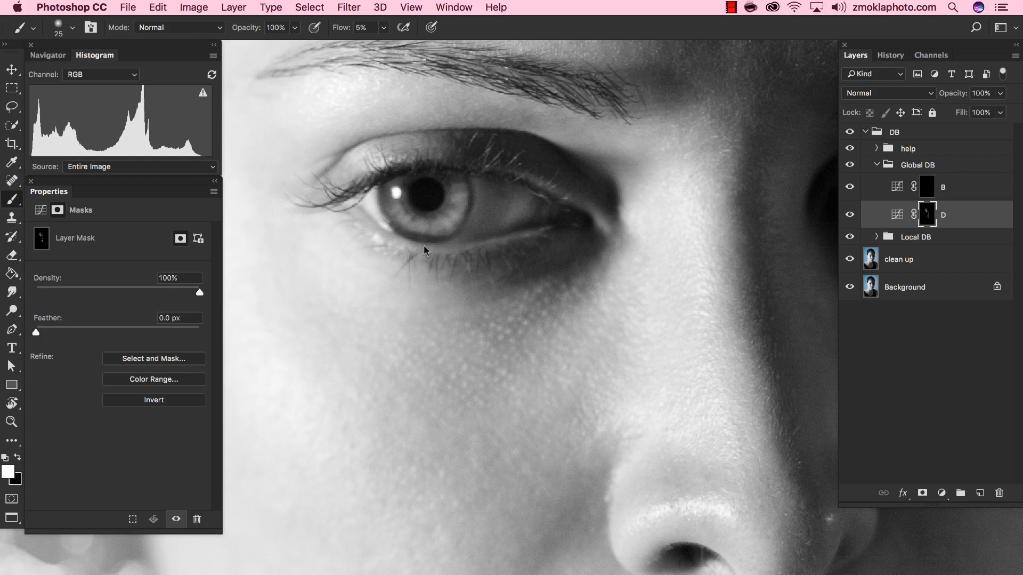
# Step: Set the brush flow to 7%, dodge the brighter eye at size 20, and check it against the hidden D layer
pyautogui.click(340, 28)
pyautogui.press('Return')
pyautogui.click(849, 214)
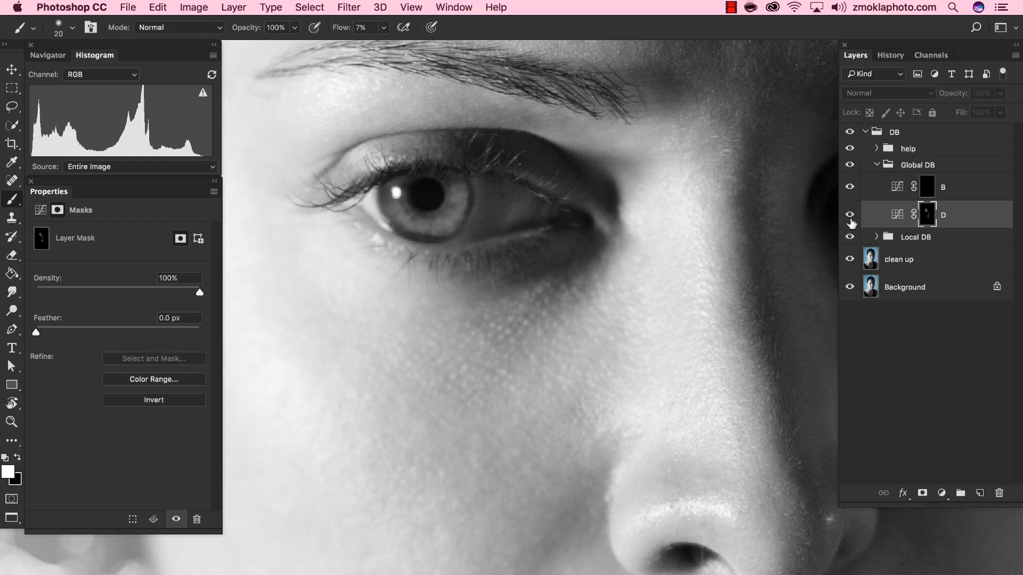
# Step: Continue dodging around the brighter eye with brush sizes from 30 to 50, and compare with the D layer hidden
pyautogui.press(']')
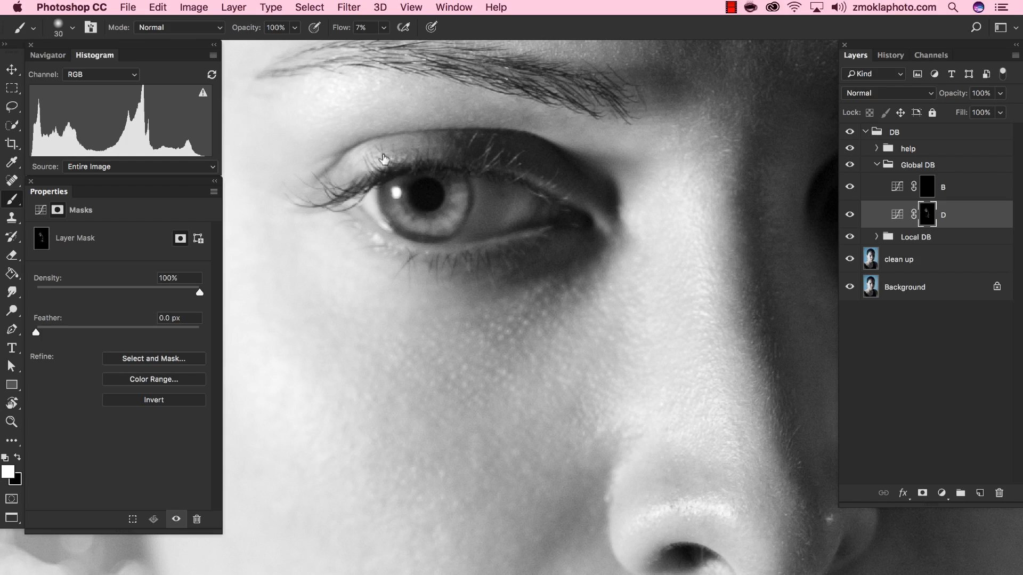
pyautogui.press(']')
pyautogui.press(']')
pyautogui.press('[')
pyautogui.press('[')
pyautogui.press('[')
pyautogui.press('[')
pyautogui.press('[')
pyautogui.click(849, 215)
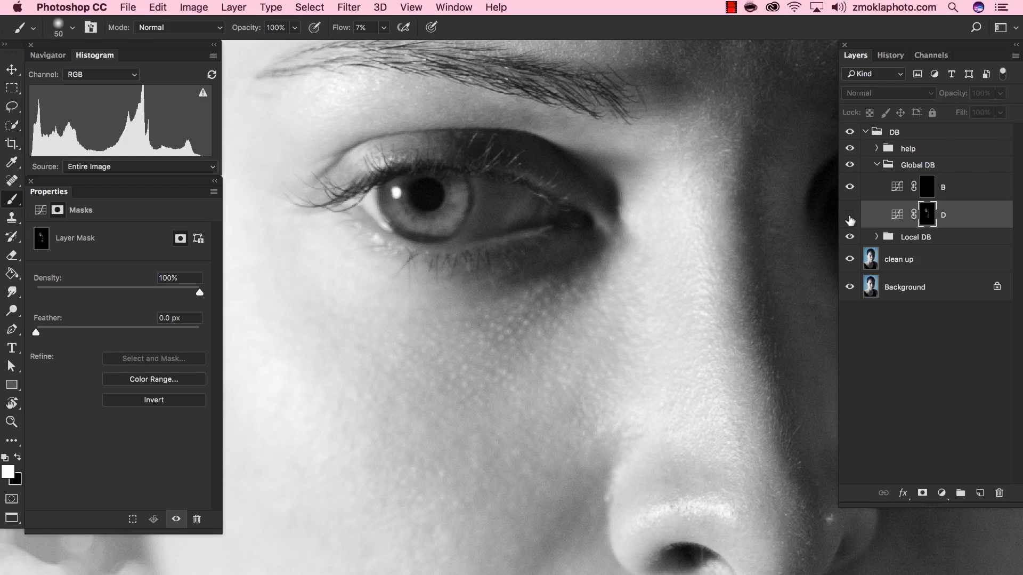
pyautogui.click(850, 216)
# Step: Reduce the brush to size 15 for dodging the details of the darker eye
pyautogui.moveTo(759, 275); pyautogui.dragTo(358, 306)
pyautogui.press('[')
pyautogui.press('[')
pyautogui.press('[')
pyautogui.press('[')
pyautogui.press('[')
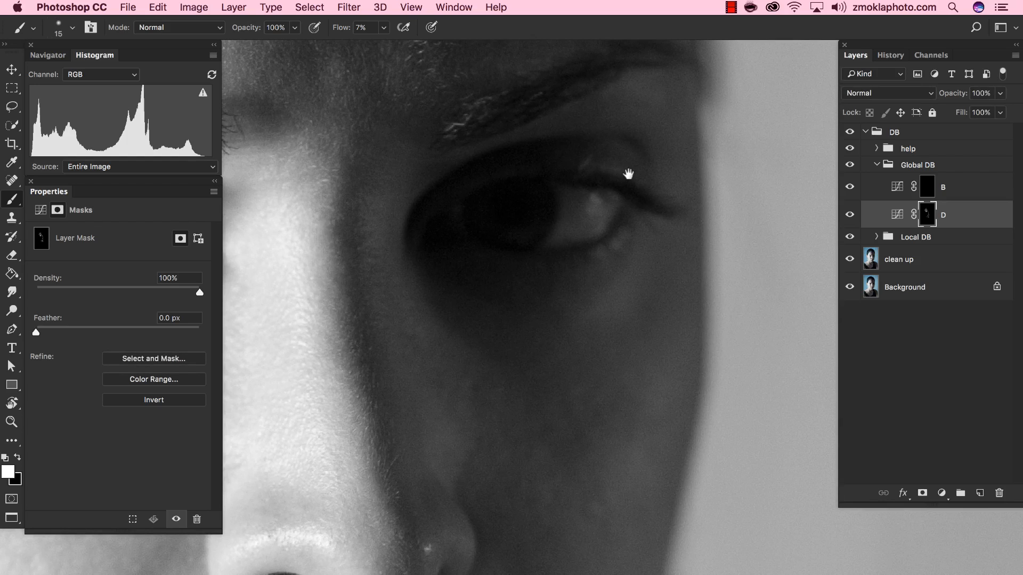
# Step: Dodge the skin around the darker eye with the brush enlarged to size 150
pyautogui.press(']')
pyautogui.press(']')
pyautogui.press(']')
pyautogui.press(']')
pyautogui.press(']')
pyautogui.press(']')
pyautogui.press(']')
pyautogui.press(']')
pyautogui.press(']')
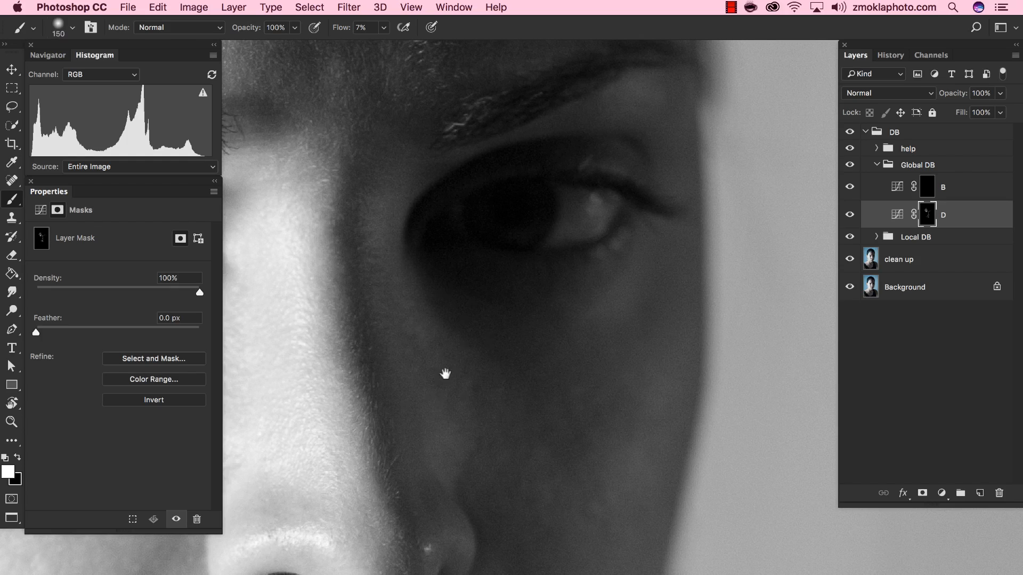
# Step: Continue dodging the finer areas of the darker eye with the brush reduced to size 50
pyautogui.press('[')
pyautogui.press('[')
pyautogui.press('[')
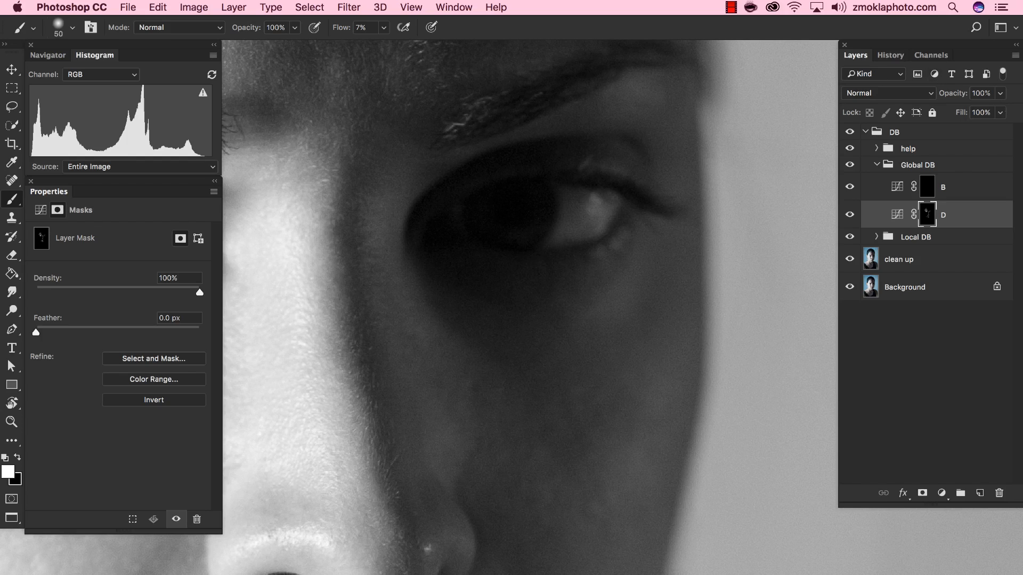
pyautogui.press('[')
# Step: Dodge the shadowed side of the face with the brush enlarged to size 300
pyautogui.press('super+0')
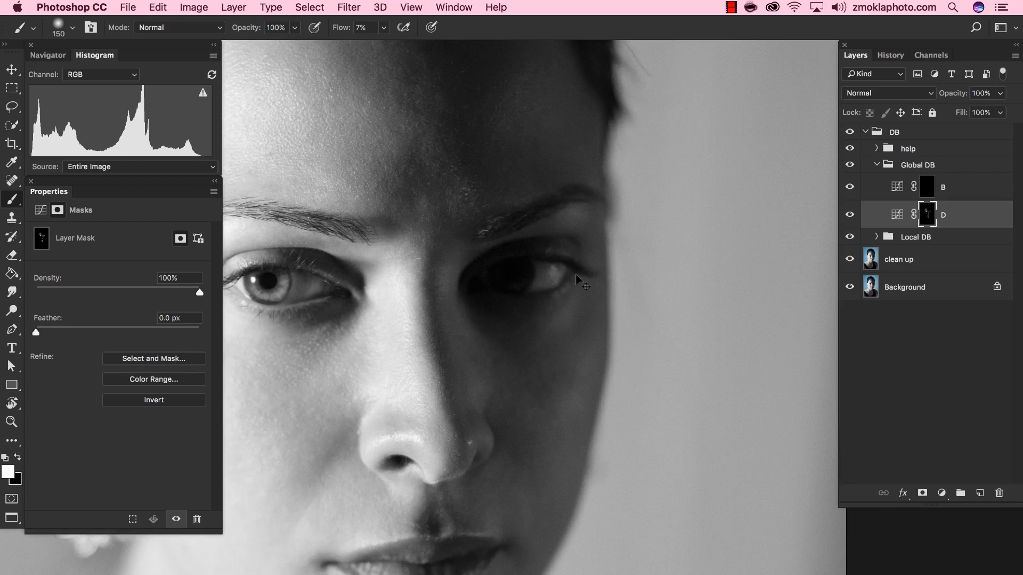
pyautogui.moveTo(691, 256)
pyautogui.mouseDown()
pyautogui.moveTo(752, 229)
pyautogui.moveTo(737, 221)
pyautogui.mouseUp()
pyautogui.press(']')
pyautogui.press(']')
pyautogui.press(']')
pyautogui.press(']')
pyautogui.press(']')
pyautogui.press(']')
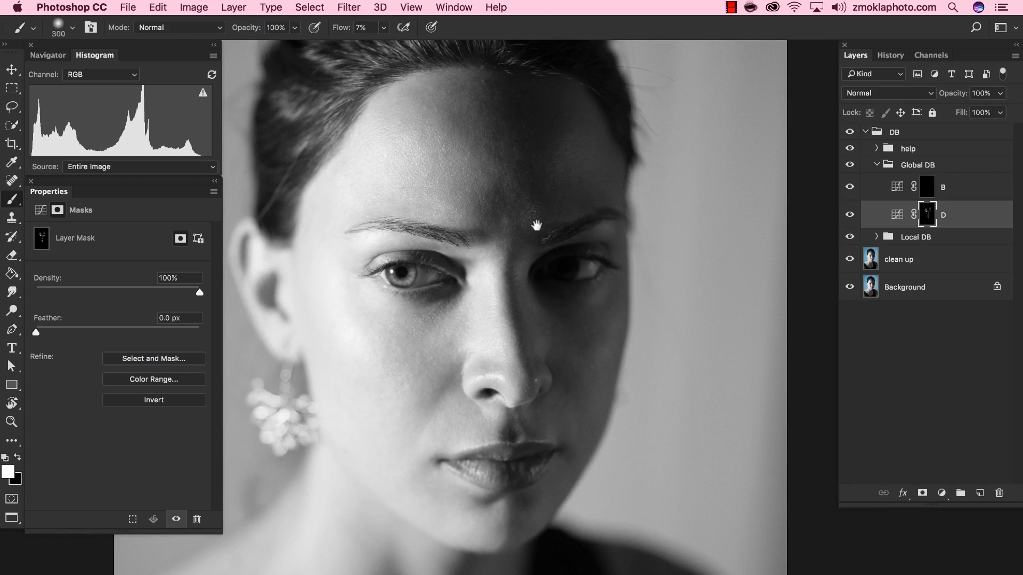
# Step: Dodge the shadowed forehead and face with varying brush sizes up to 500
pyautogui.press('[')
pyautogui.press('[')
pyautogui.press('[')
pyautogui.press('[')
pyautogui.press('[')
pyautogui.press(']')
pyautogui.press(']')
pyautogui.press(']')
pyautogui.press(']')
pyautogui.press(']')
# Step: Compare the face with the D layer hidden and shown
pyautogui.click(849, 217)
pyautogui.click(849, 218)
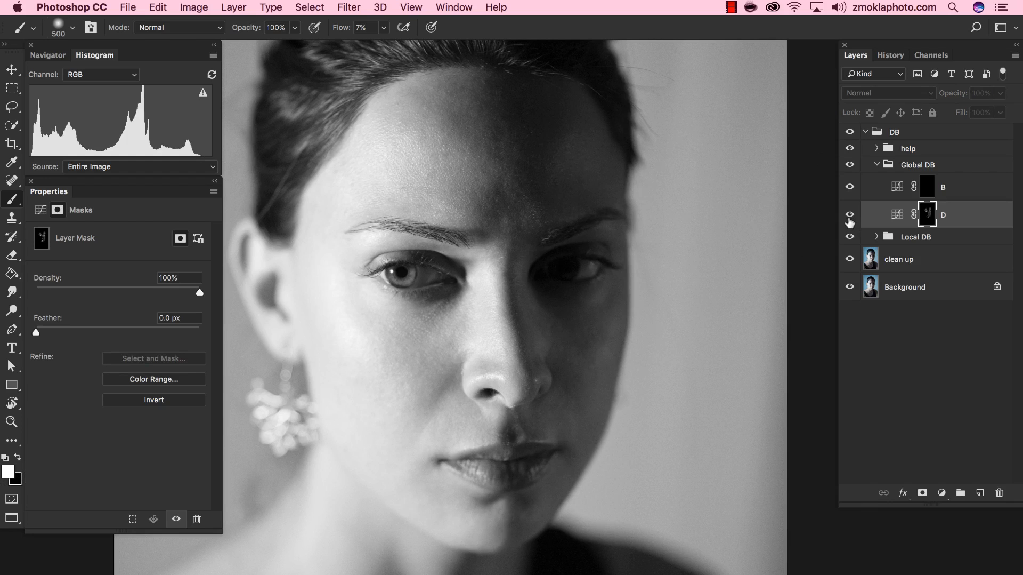
pyautogui.click(850, 221)
pyautogui.click(850, 222)
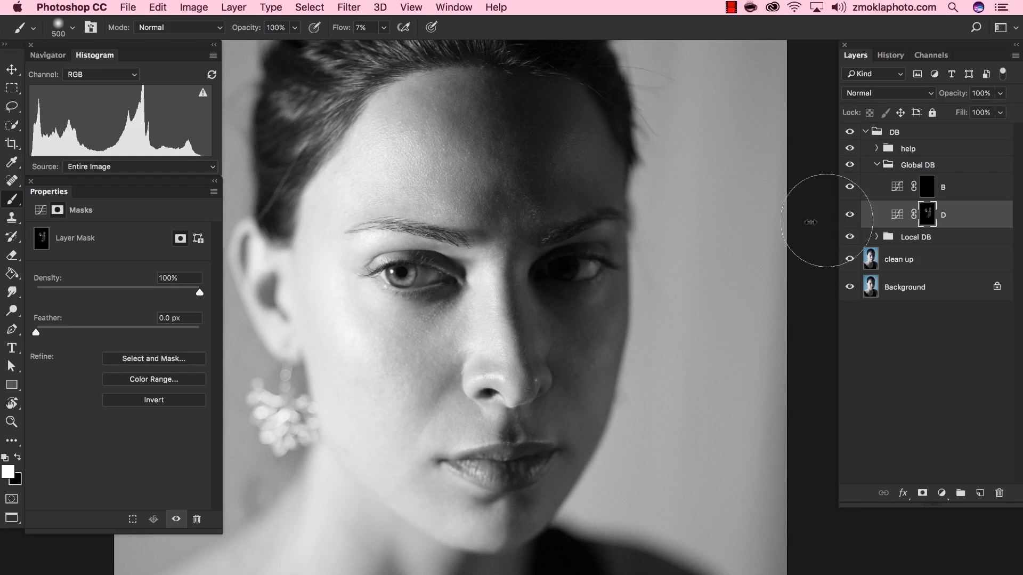
# Step: Dodge the shadows on the neck and collarbones with the brush reduced from size 300 to 175
pyautogui.moveTo(672, 365); pyautogui.dragTo(698, 231)
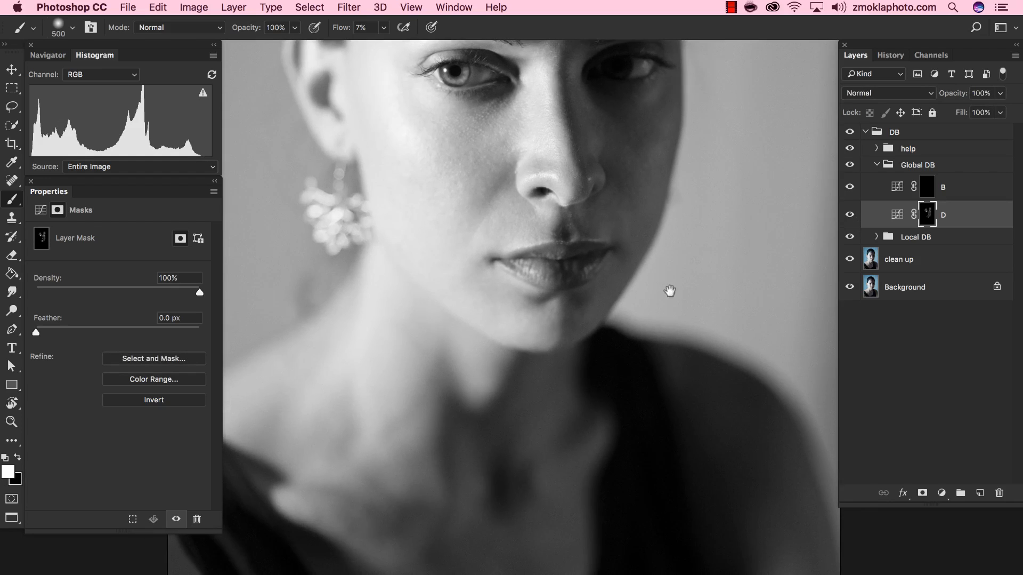
pyautogui.moveTo(670, 293); pyautogui.dragTo(734, 220)
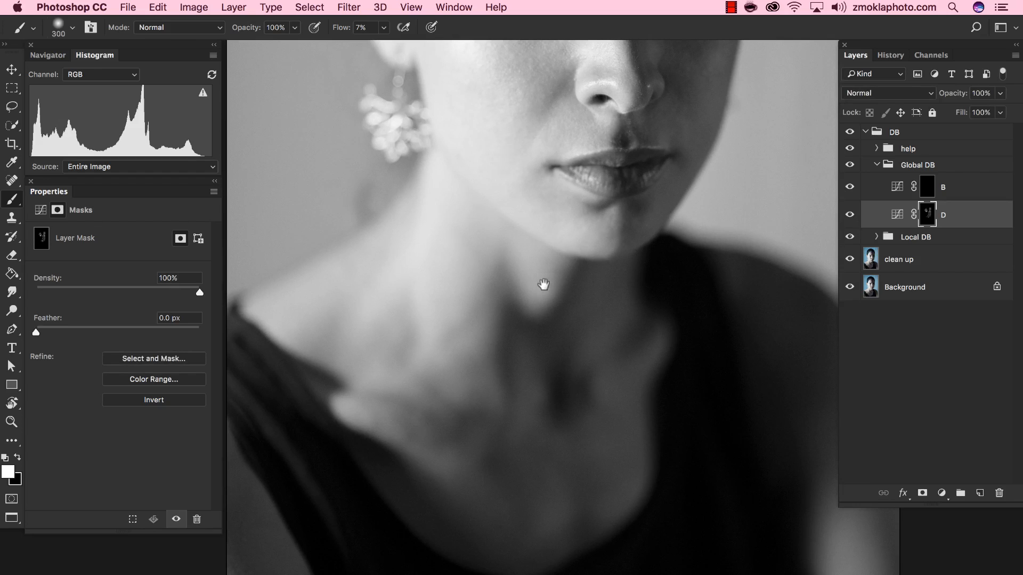
pyautogui.press(']')
pyautogui.press(']')
pyautogui.press('[')
pyautogui.press('[')
pyautogui.press('[')
pyautogui.press('[')
pyautogui.press('[')
pyautogui.press('[')
pyautogui.press('[')
pyautogui.press(']')
pyautogui.press(']')
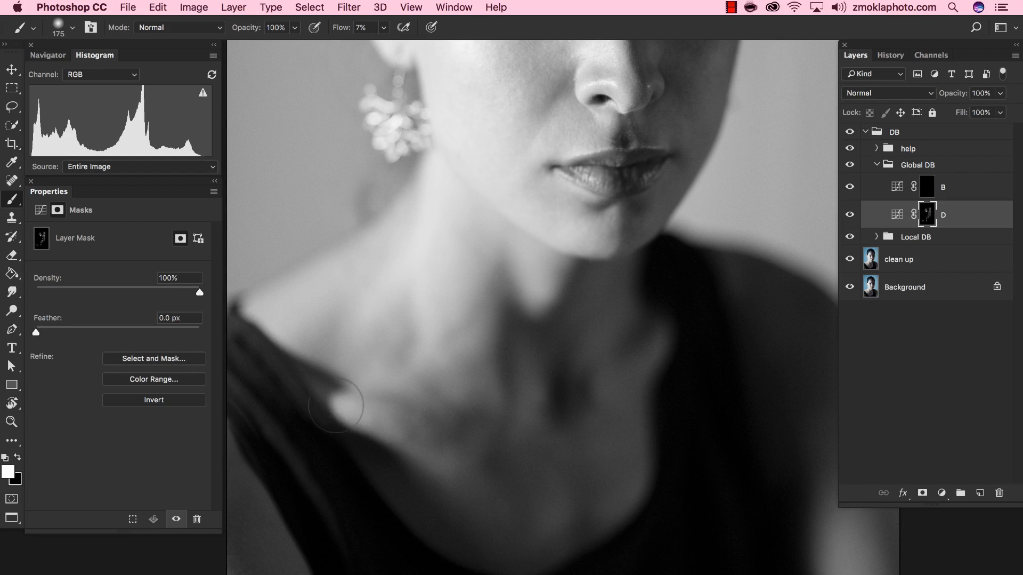
# Step: Continue dodging the neck and chest with larger brush sizes from 300 to 600
pyautogui.press(']')
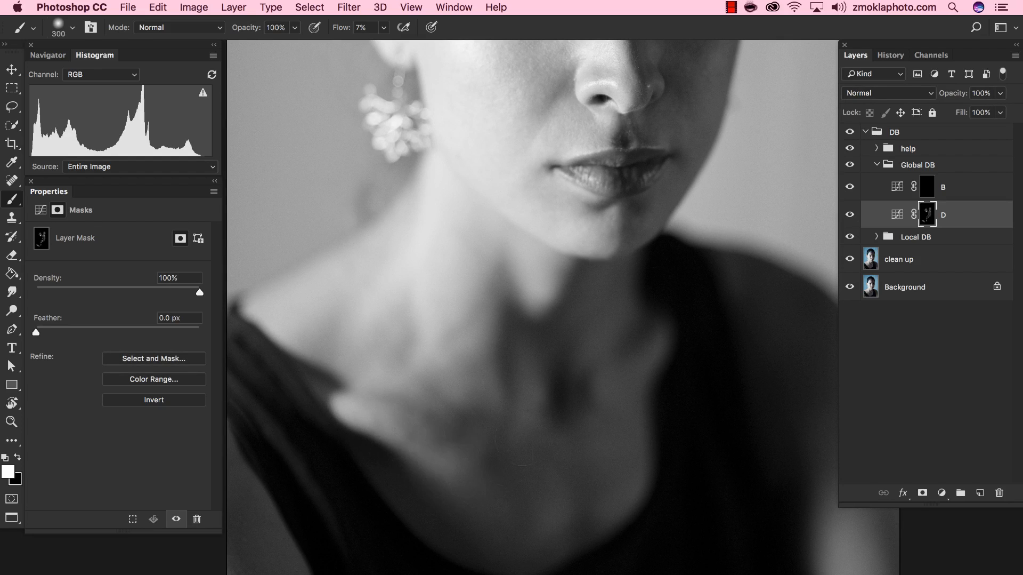
pyautogui.press(']')
pyautogui.press(']')
pyautogui.press(']')
# Step: Compare the whole portrait with the D layer hidden and shown
pyautogui.press('super+0')
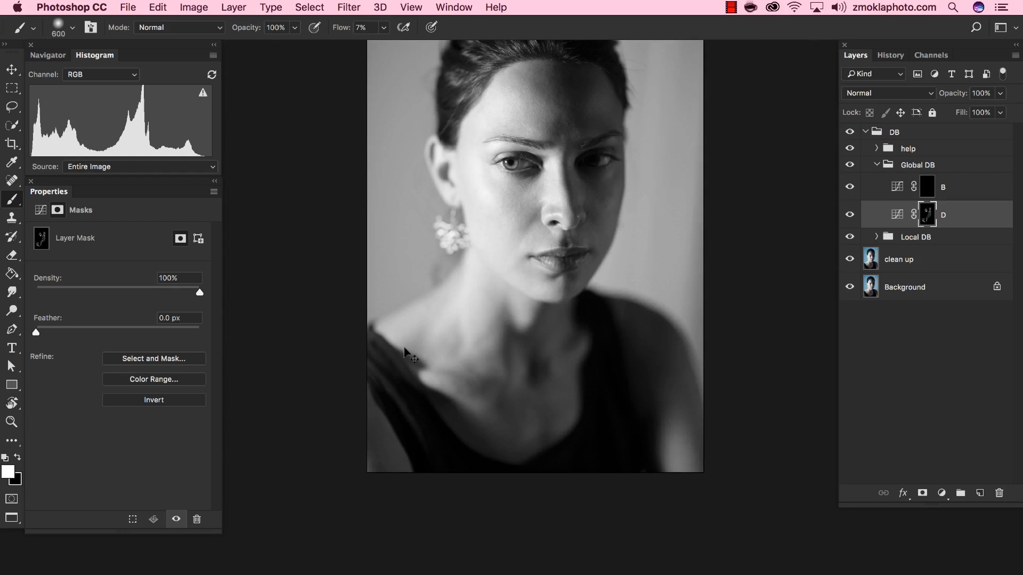
pyautogui.moveTo(652, 280); pyautogui.dragTo(598, 370)
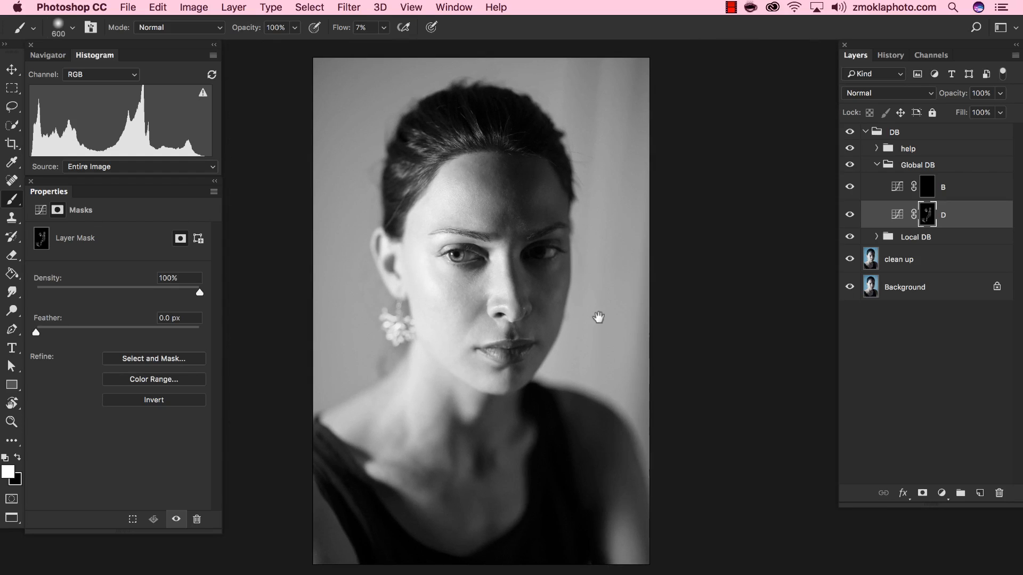
pyautogui.click(850, 216)
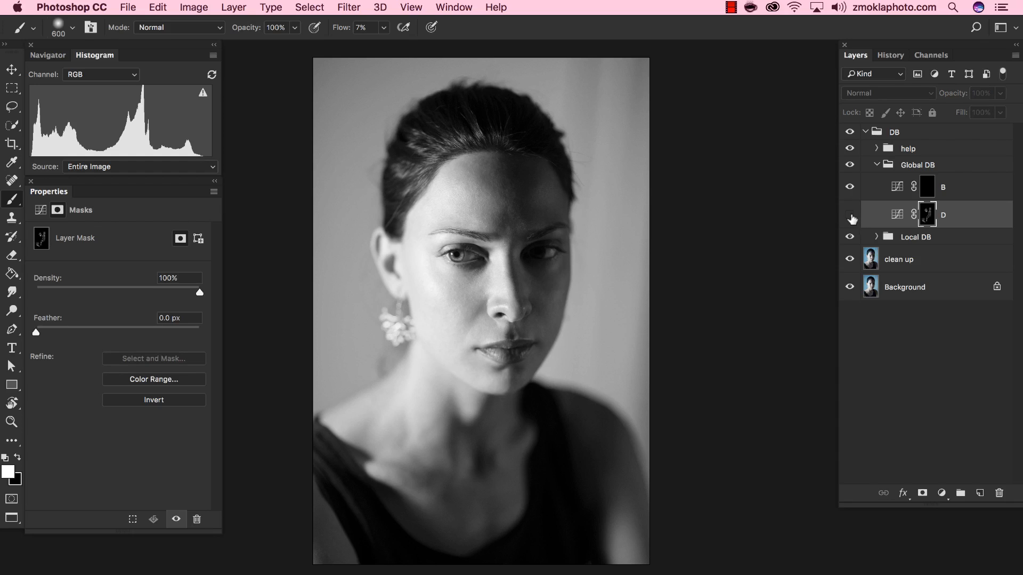
pyautogui.click(851, 216)
pyautogui.click(853, 216)
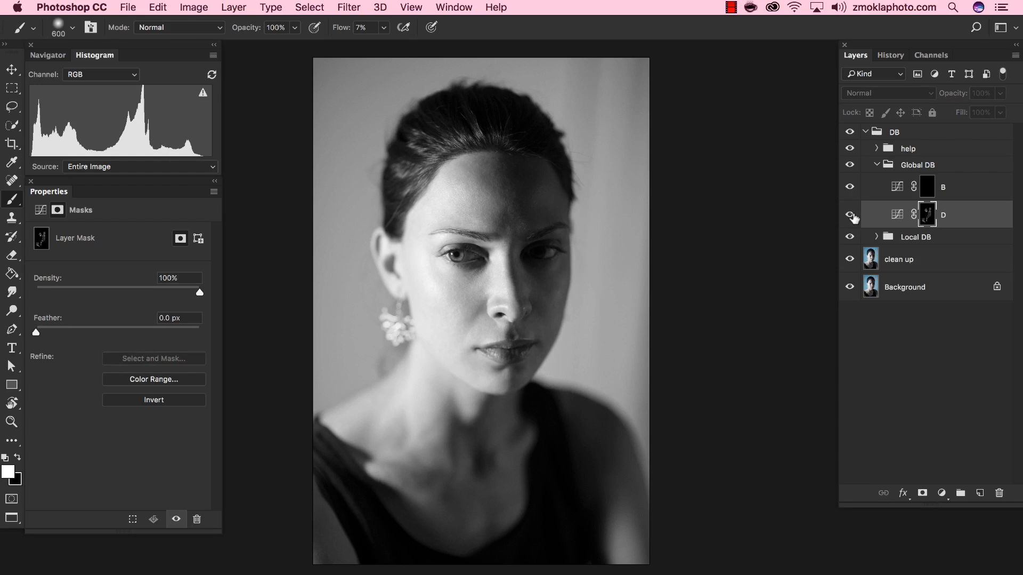
pyautogui.click(851, 217)
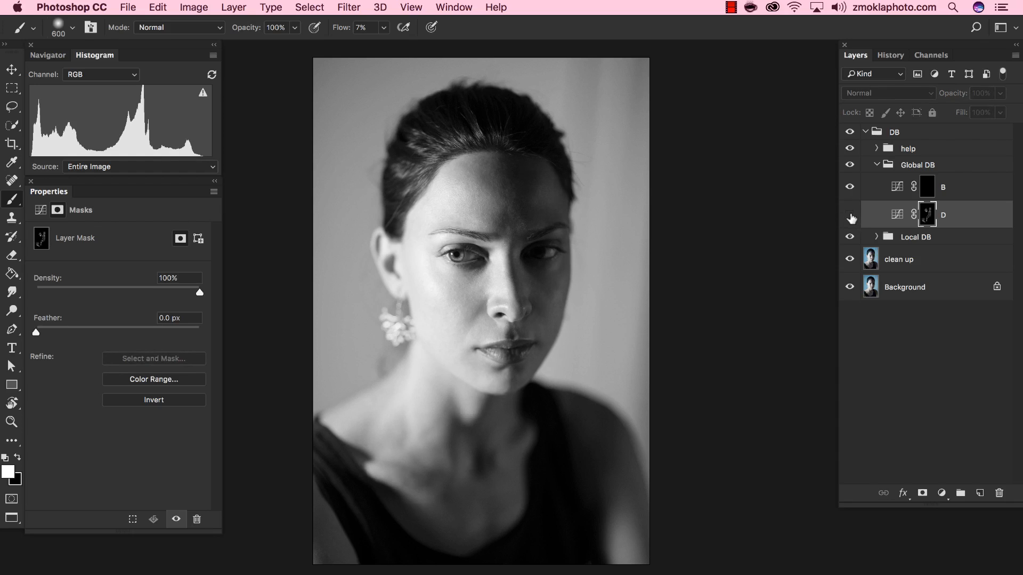
pyautogui.click(850, 217)
pyautogui.click(851, 217)
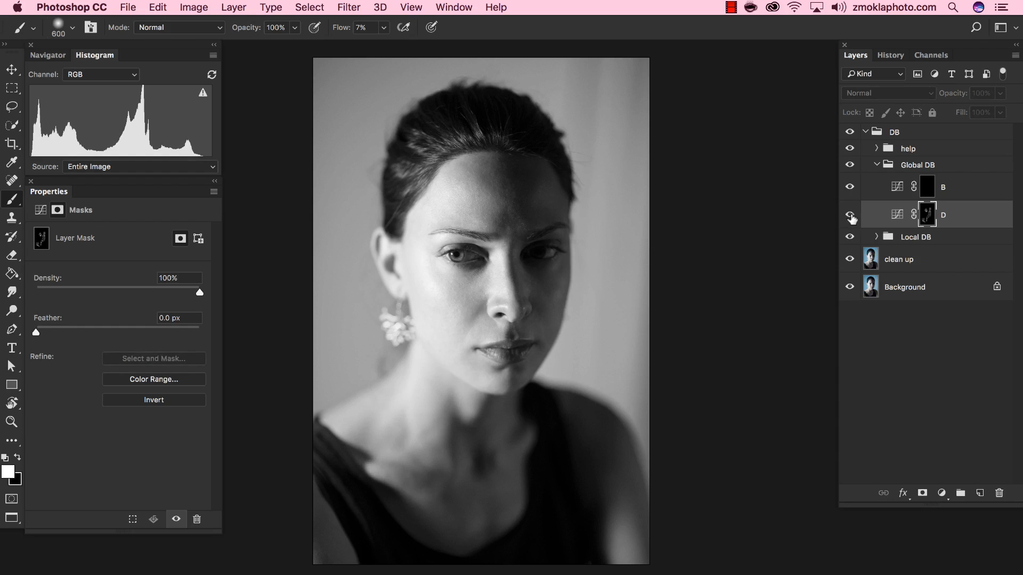
pyautogui.click(851, 216)
# Step: Dodge around the brighter eye in close-up with the brush reduced to size 50
pyautogui.press('super+h')
pyautogui.press('super+plus')
pyautogui.press('super+plus')
pyautogui.press('super+plus')
pyautogui.press('super+plus')
pyautogui.press('super+plus')
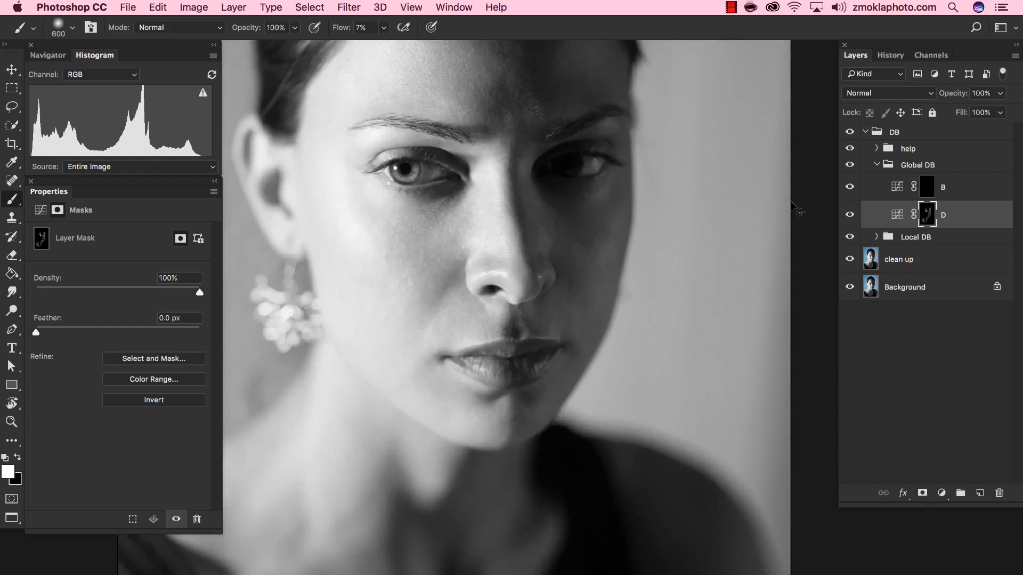
pyautogui.moveTo(450, 120)
pyautogui.mouseDown()
pyautogui.moveTo(518, 274)
pyautogui.moveTo(526, 379)
pyautogui.moveTo(578, 400)
pyautogui.mouseUp()
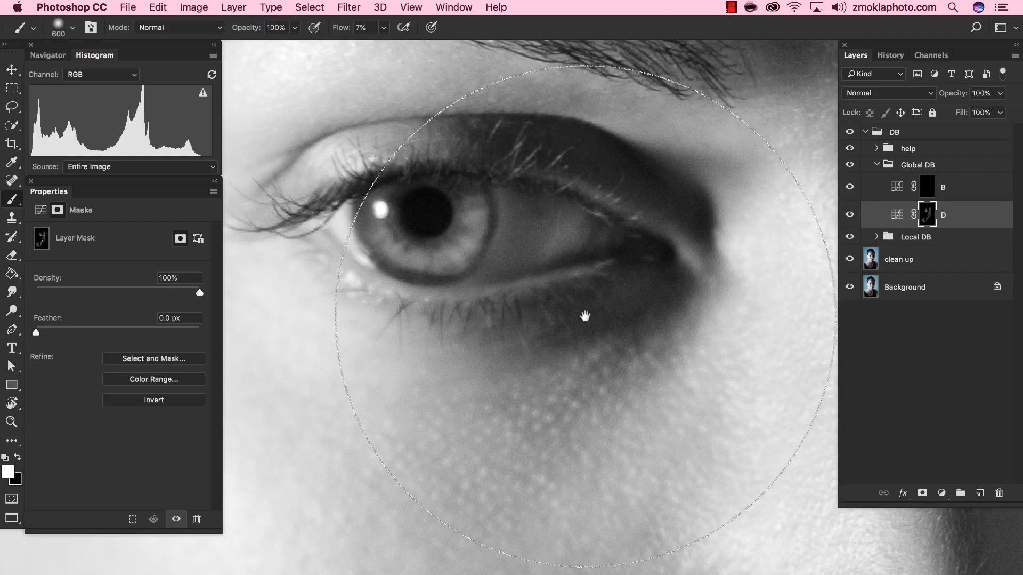
pyautogui.press('[')
pyautogui.press('[')
pyautogui.press('[')
pyautogui.press('[')
pyautogui.press('[')
pyautogui.press('[')
pyautogui.press('[')
pyautogui.press('[')
pyautogui.press('[')
pyautogui.press('[')
pyautogui.press('[')
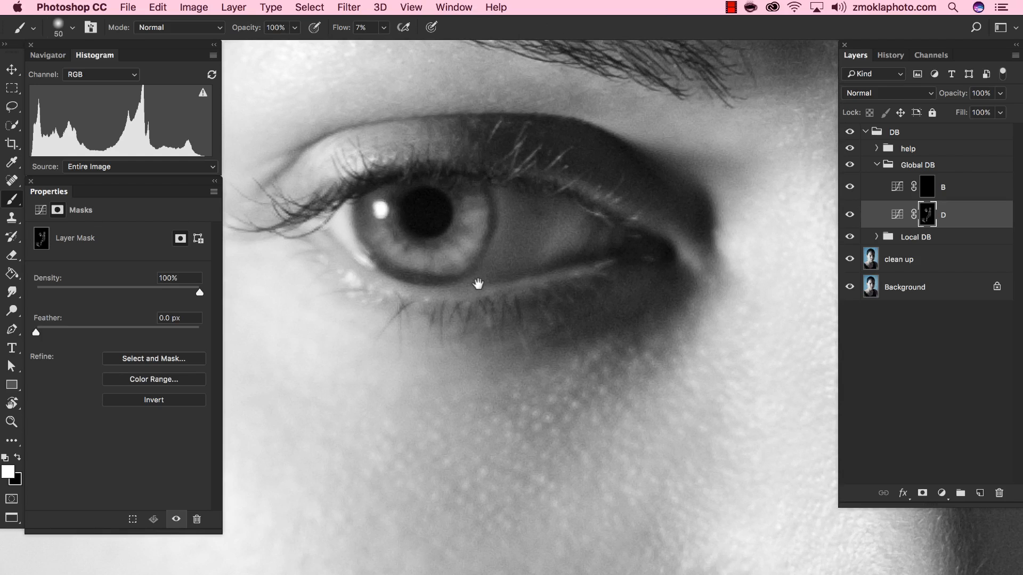
# Step: Refine the brighter eye's mask with smaller brushes down to size 10, switching to black, and compare with the D layer hidden
pyautogui.press('[')
pyautogui.press('[')
pyautogui.press('[')
pyautogui.press('[')
pyautogui.press('x')
pyautogui.press('[')
pyautogui.click(851, 216)
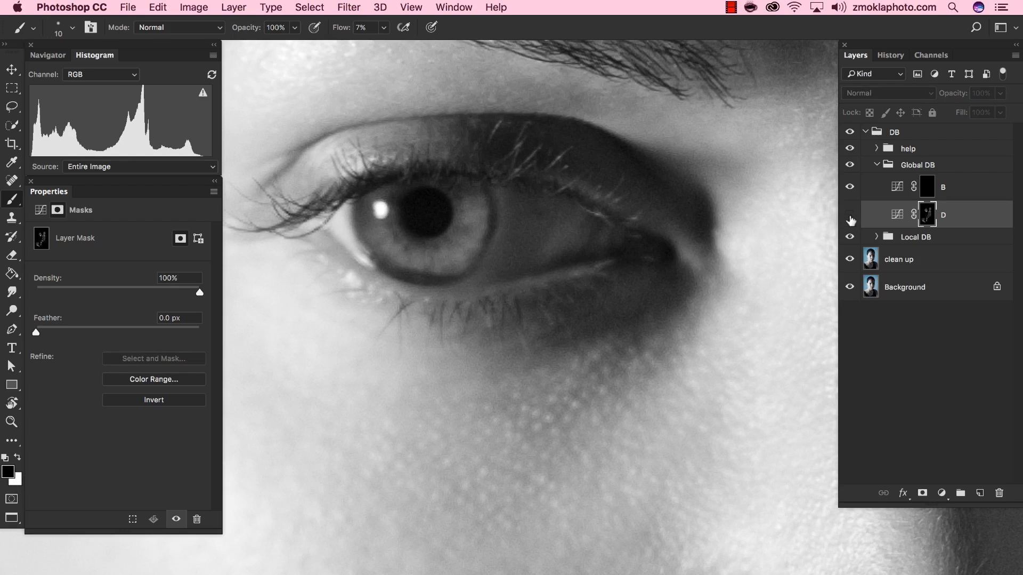
pyautogui.click(851, 216)
# Step: Set the brush flow to 10% and switch the painting color back to white for dodging the hair
pyautogui.press('super+minus')
pyautogui.press('super+minus')
pyautogui.press('super+minus')
pyautogui.press('super+minus')
pyautogui.press('super+minus')
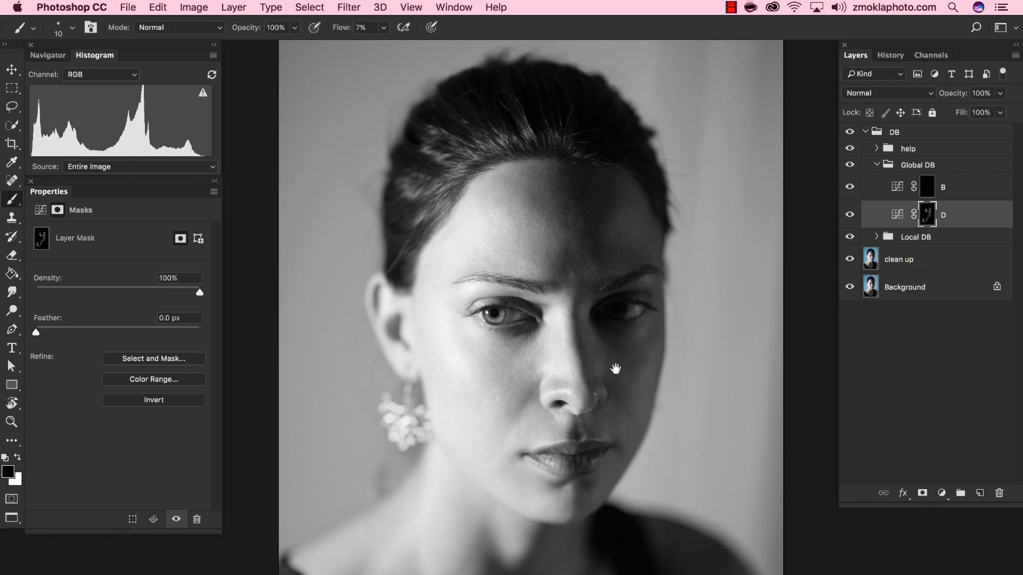
pyautogui.moveTo(616, 368); pyautogui.dragTo(592, 370)
pyautogui.press('super+plus')
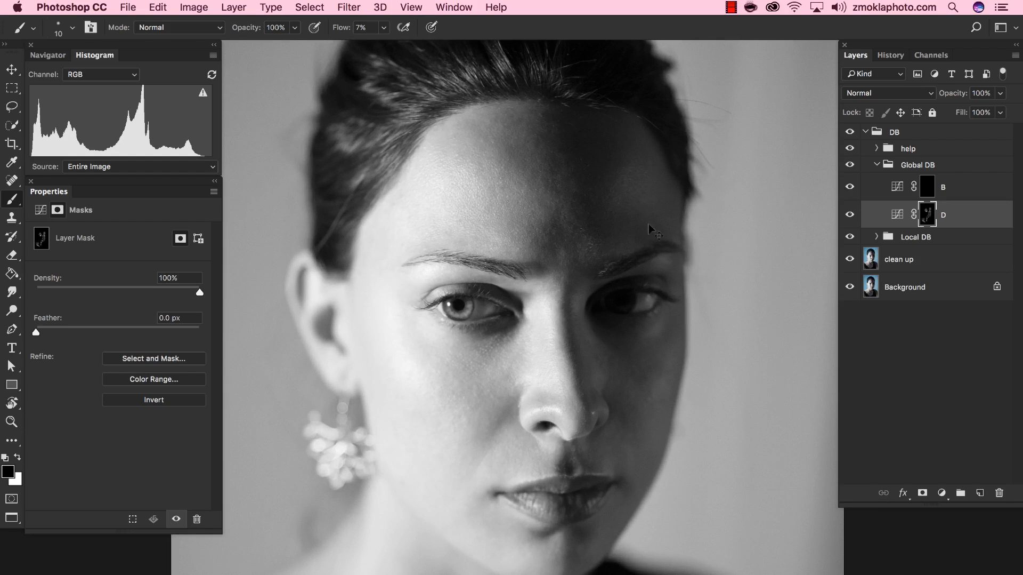
pyautogui.moveTo(568, 210); pyautogui.dragTo(578, 294)
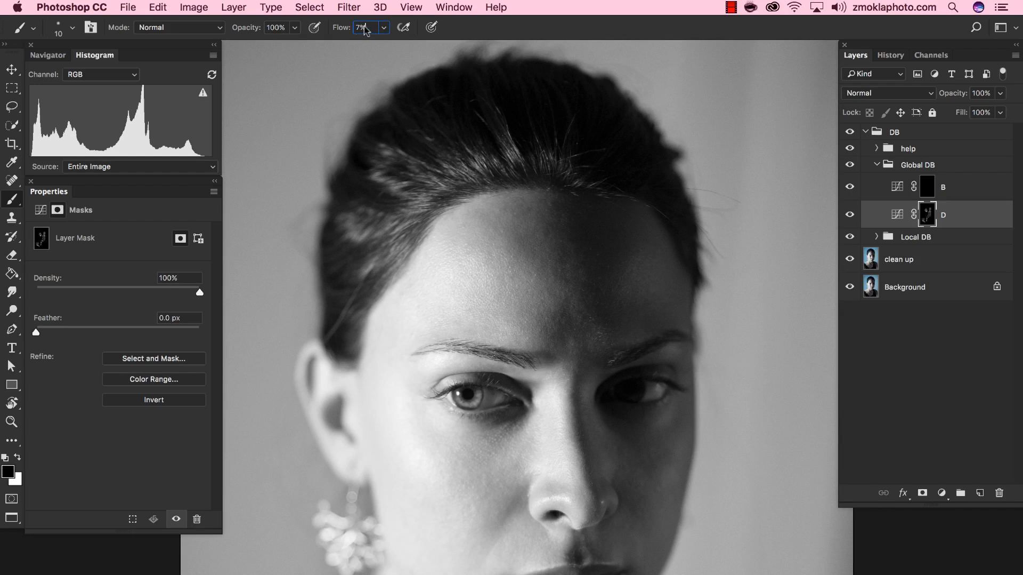
pyautogui.moveTo(365, 26); pyautogui.dragTo(340, 22)
pyautogui.write('1')
pyautogui.press('x')
# Step: Dodge the hair highlights on the D mask with brush sizes around 80
pyautogui.press(']')
pyautogui.press(']')
pyautogui.press(']')
pyautogui.press(']')
pyautogui.press(']')
pyautogui.press(']')
pyautogui.press(']')
pyautogui.press(']')
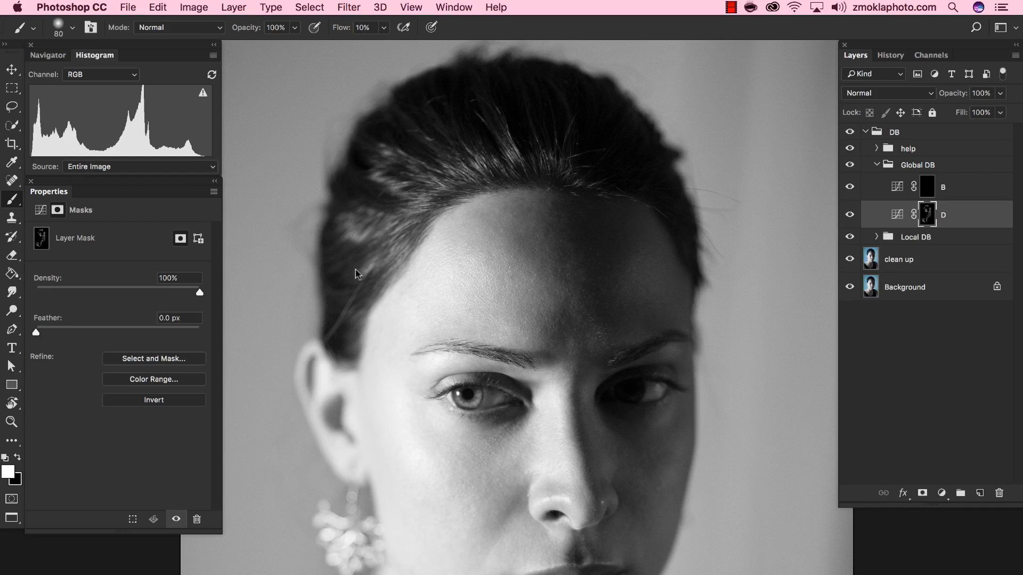
pyautogui.press(']')
pyautogui.press('[')
pyautogui.press('[')
pyautogui.press('[')
# Step: Continue dodging broader areas of the hair with the brush enlarged to size 200
pyautogui.press(']')
pyautogui.press(']')
pyautogui.press(']')
pyautogui.press(']')
pyautogui.press(']')
pyautogui.press(']')
pyautogui.press(']')
pyautogui.press(']')
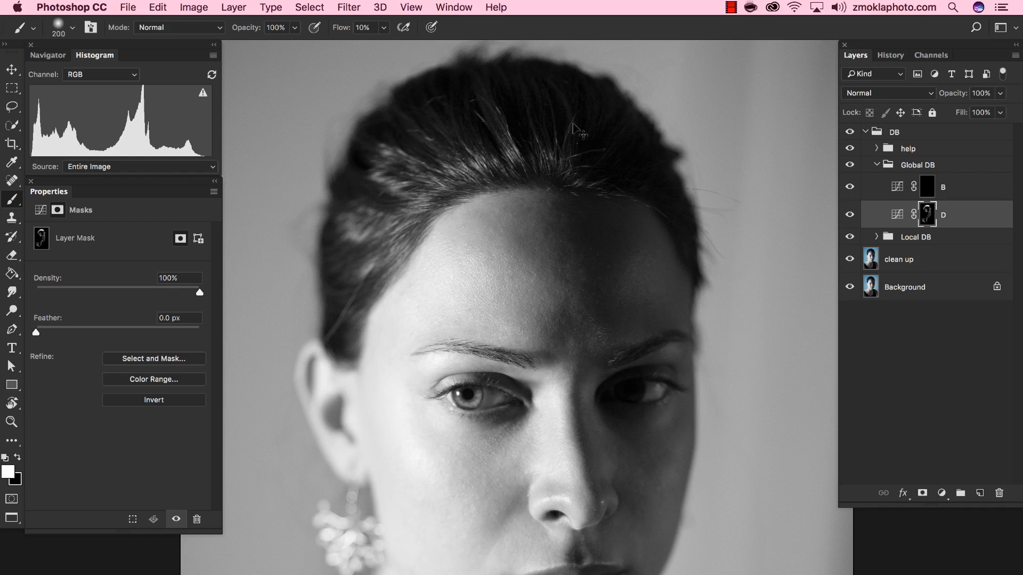
# Step: Review the whole portrait and select the B layer's mask for burning
pyautogui.press('super+minus')
pyautogui.moveTo(688, 387); pyautogui.dragTo(683, 269)
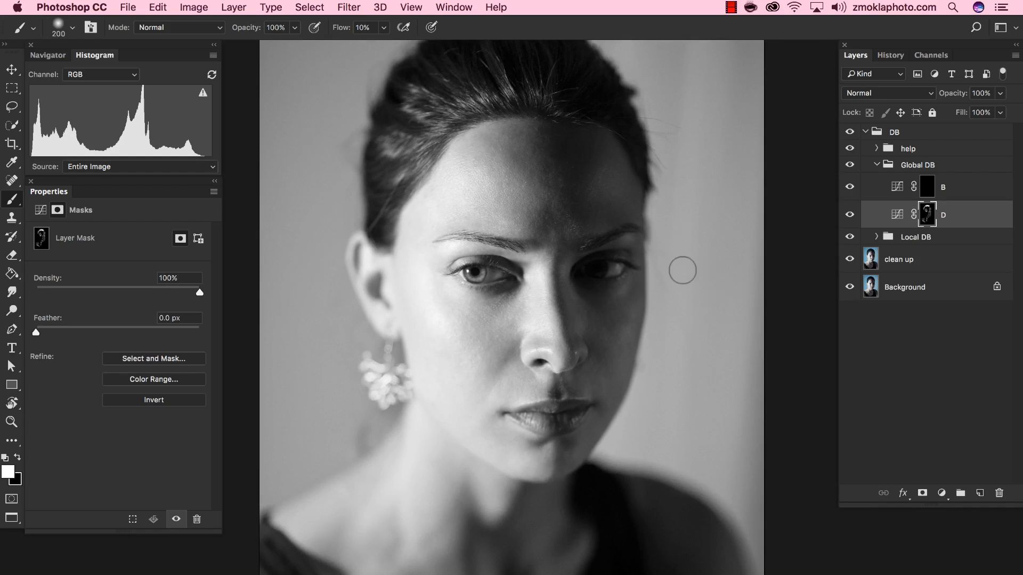
pyautogui.press('super+minus')
pyautogui.moveTo(700, 332); pyautogui.dragTo(678, 293)
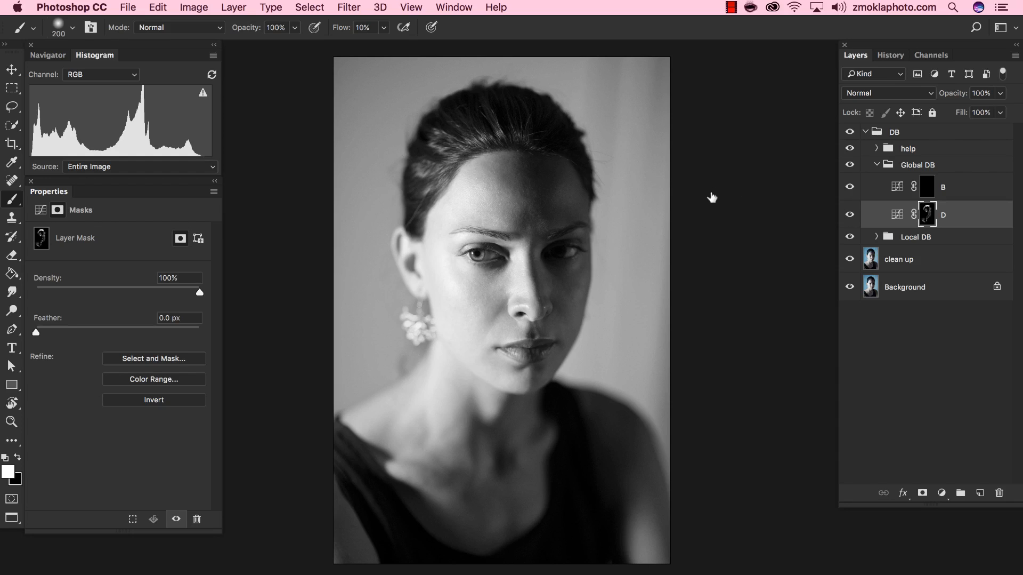
pyautogui.press('super+plus')
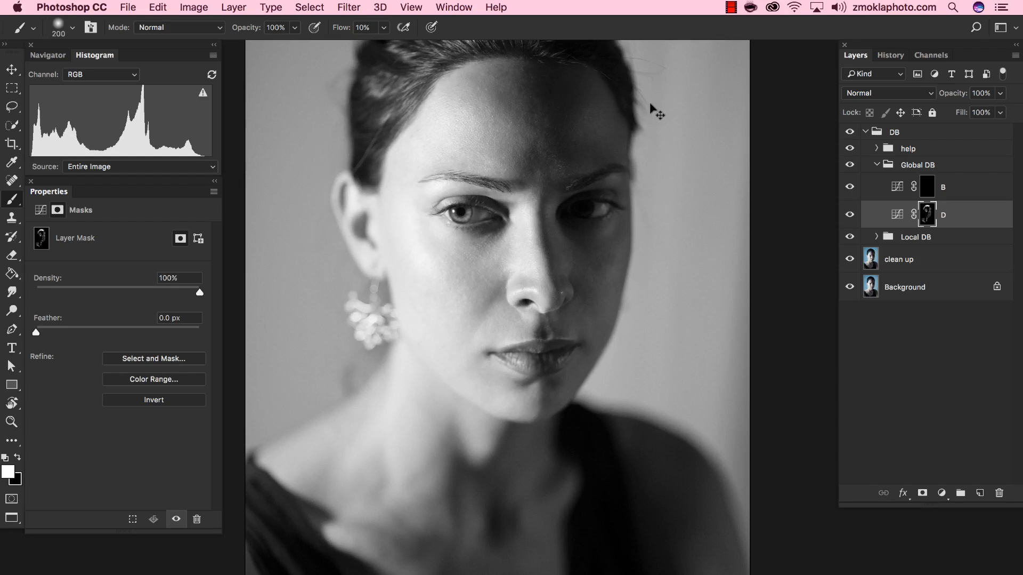
pyautogui.moveTo(718, 199); pyautogui.dragTo(701, 172)
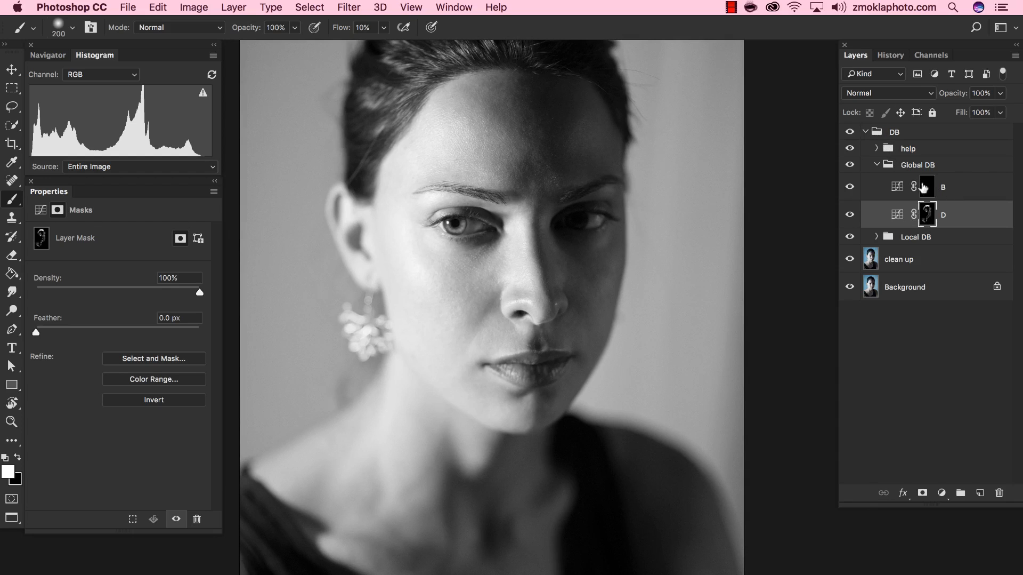
pyautogui.click(928, 190)
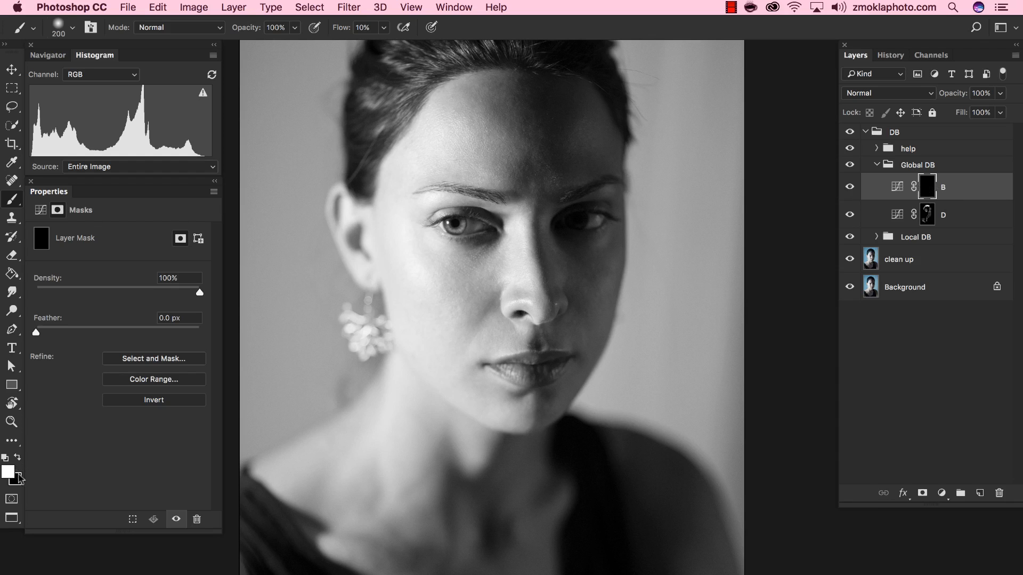
pyautogui.press('super+plus')
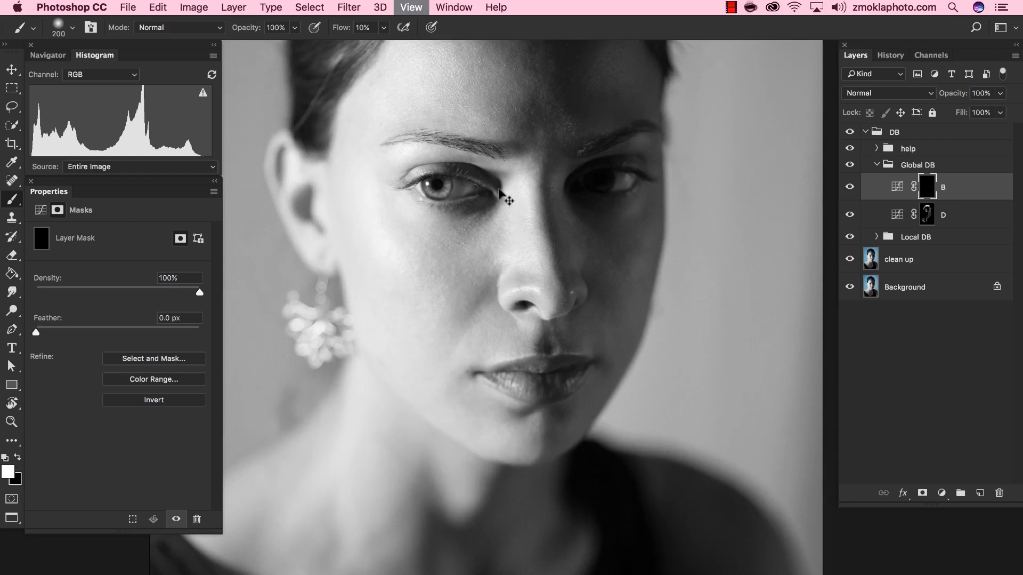
pyautogui.press('super+plus')
pyautogui.press('super+plus')
# Step: Burn the eyebrow above the brighter eye on the B mask with the brush reduced to about size 60
pyautogui.moveTo(464, 280); pyautogui.dragTo(524, 296)
pyautogui.press('[')
pyautogui.press('[')
pyautogui.press('[')
pyautogui.press('[')
pyautogui.press('[')
pyautogui.press('[')
pyautogui.press('[')
pyautogui.press('[')
pyautogui.press('[')
pyautogui.press('[')
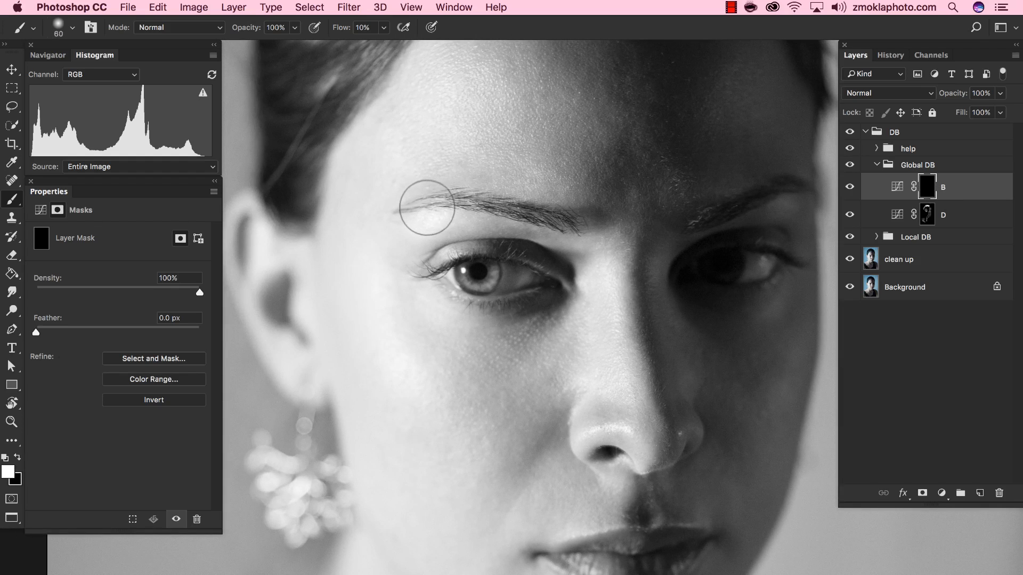
pyautogui.press(']')
pyautogui.moveTo(407, 208); pyautogui.dragTo(476, 195)
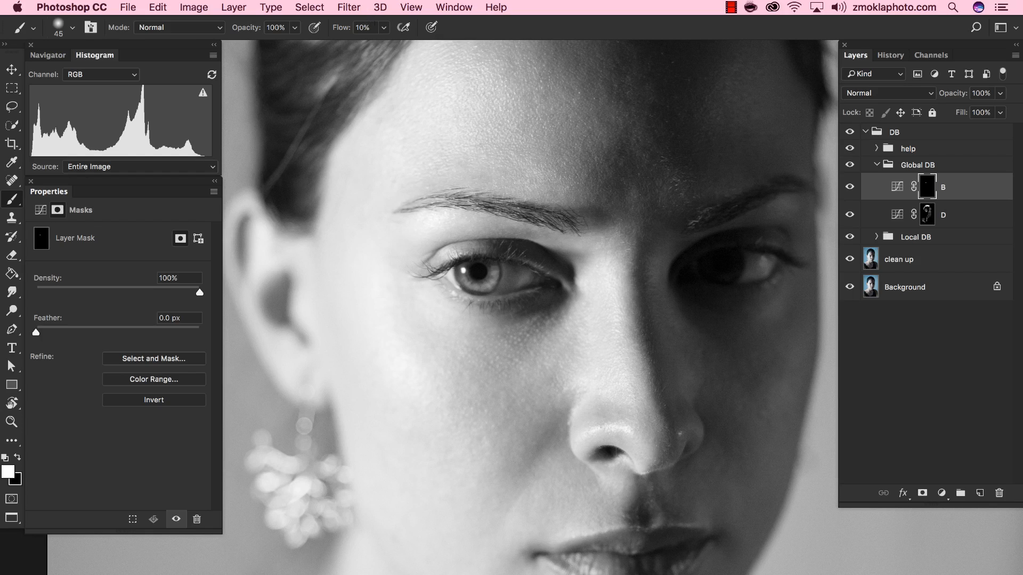
# Step: Set the brush flow to 5% and burn fine details around the eyes and brows with a smaller brush
pyautogui.click(344, 28)
pyautogui.write('5')
pyautogui.press('Return')
pyautogui.moveTo(550, 225); pyautogui.dragTo(402, 183)
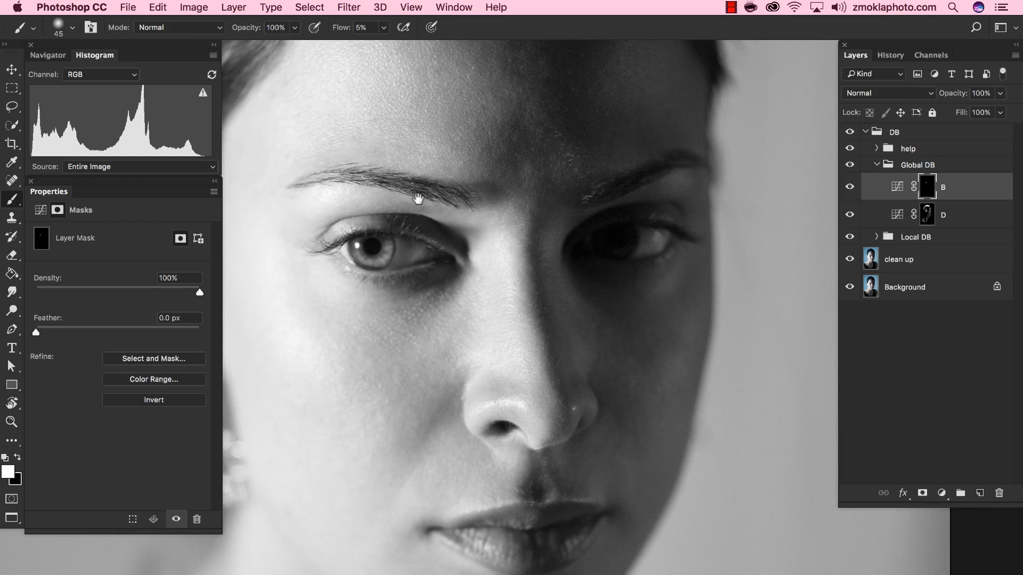
pyautogui.press('[')
pyautogui.press('[')
pyautogui.press('[')
# Step: Continue burning larger areas of the face on the B mask with the brush enlarged to size 175
pyautogui.press(']')
pyautogui.press(']')
pyautogui.press(']')
pyautogui.press(']')
pyautogui.press(']')
pyautogui.press(']')
pyautogui.press(']')
pyautogui.press(']')
pyautogui.press(']')
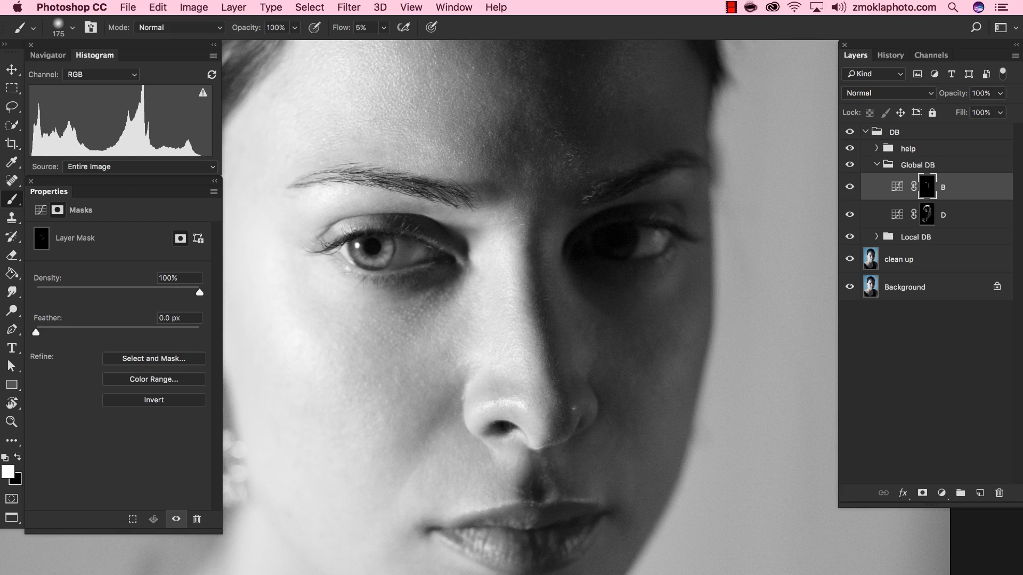
# Step: Burn the shadowed centre of the forehead on the B mask with the brush enlarged to size 400
pyautogui.moveTo(554, 149); pyautogui.dragTo(530, 322)
pyautogui.press(']')
pyautogui.press(']')
pyautogui.press(']')
pyautogui.press(']')
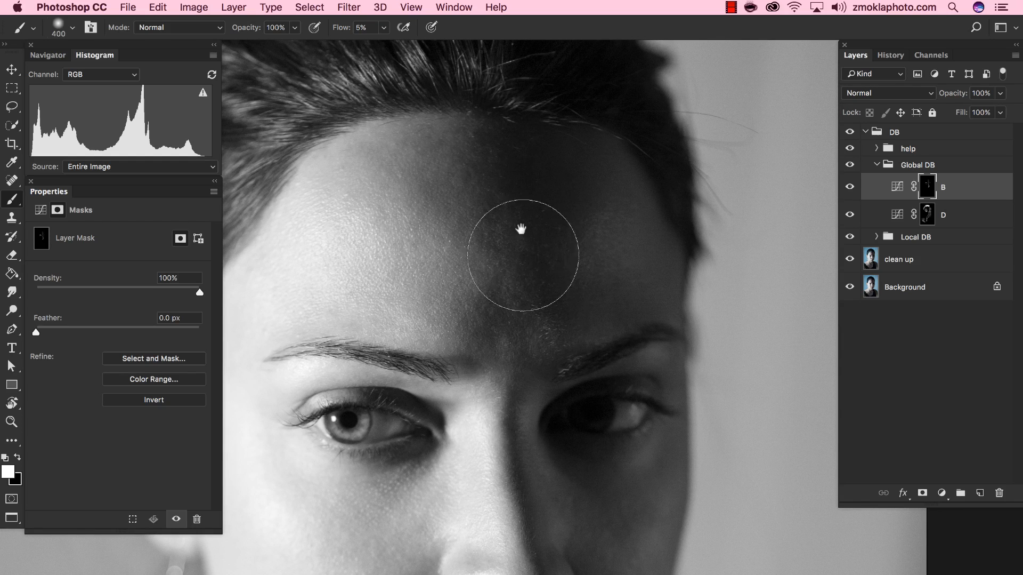
pyautogui.press('[')
# Step: Burn the shadow along the nose on the B mask, working from brush size 300 down to 50
pyautogui.moveTo(581, 445)
pyautogui.mouseDown()
pyautogui.moveTo(631, 171)
pyautogui.moveTo(593, 165)
pyautogui.mouseUp()
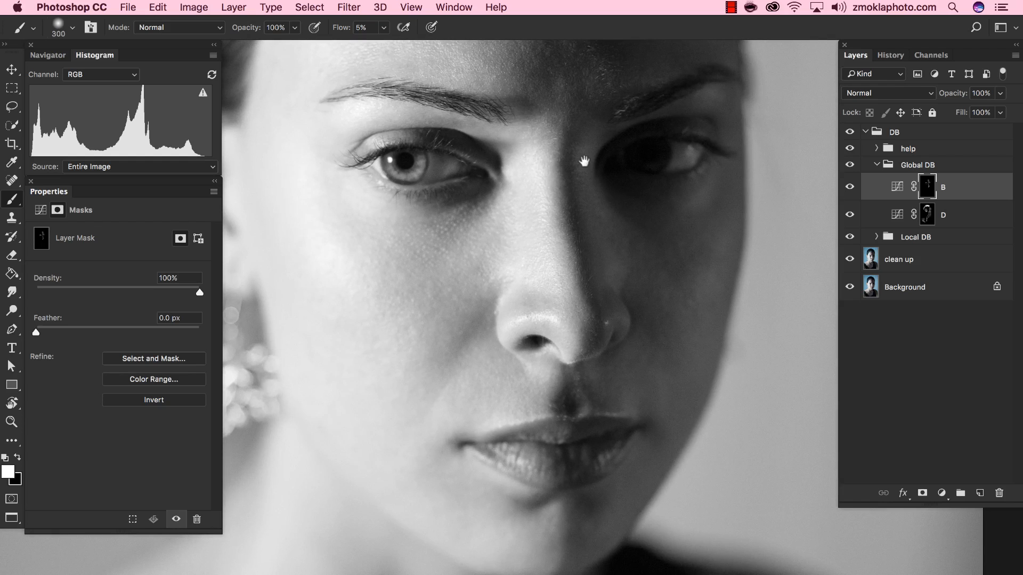
pyautogui.press('[')
pyautogui.press('[')
pyautogui.press('[')
pyautogui.press('[')
pyautogui.press('[')
pyautogui.press('[')
pyautogui.press(']')
pyautogui.press(']')
pyautogui.press(']')
pyautogui.press(']')
pyautogui.press('[')
pyautogui.press('[')
pyautogui.press('[')
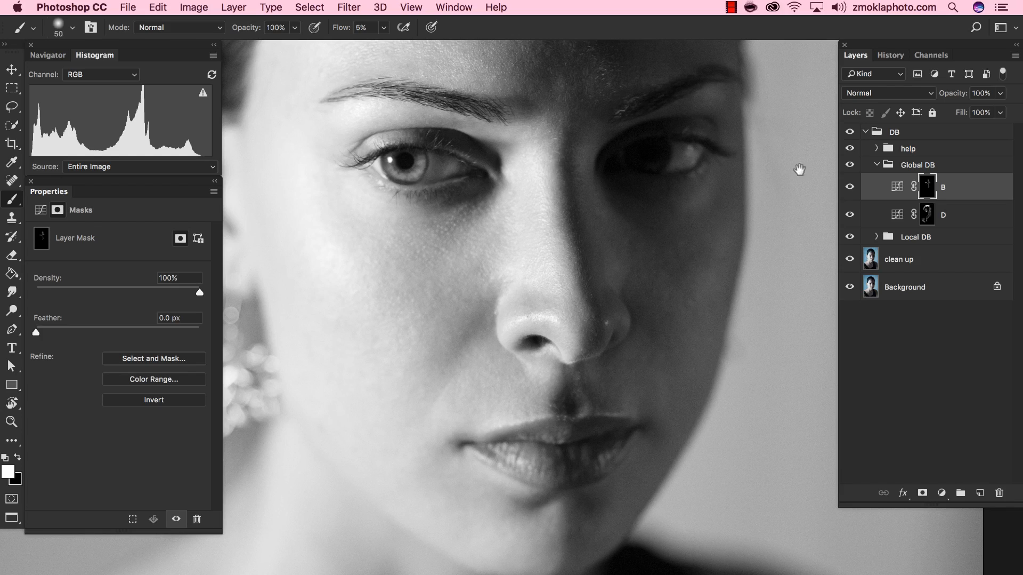
# Step: Compare the portrait with the B layer hidden and shown, and burn fine details near the brighter eye at brush size 15
pyautogui.click(850, 188)
pyautogui.click(850, 187)
pyautogui.press(']')
pyautogui.press(']')
pyautogui.press('[')
pyautogui.press('[')
pyautogui.press('[')
pyautogui.press('[')
pyautogui.press('[')
pyautogui.press('[')
pyautogui.press('[')
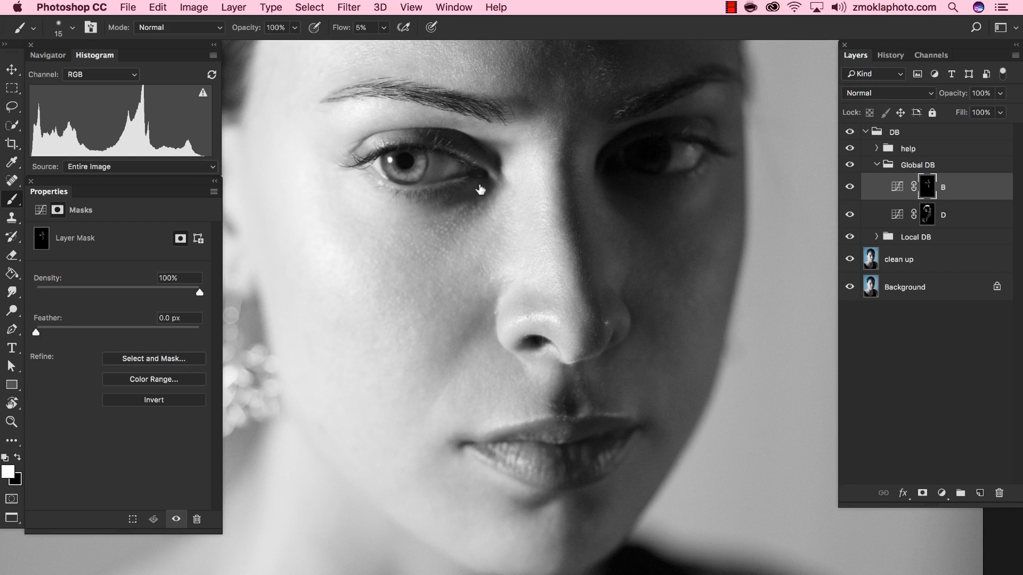
# Step: Burn further shadows around the eyes and nose on the B mask, varying the brush size to fit each area
pyautogui.press('x')
pyautogui.press('x')
pyautogui.press(']')
pyautogui.press(']')
pyautogui.press(']')
pyautogui.press('[')
pyautogui.press(']')
pyautogui.press(']')
pyautogui.press(']')
pyautogui.press(']')
pyautogui.press(']')
pyautogui.press(']')
pyautogui.press(']')
pyautogui.press('[')
pyautogui.press('[')
pyautogui.press('[')
pyautogui.press('[')
pyautogui.press('[')
pyautogui.press('[')
pyautogui.press(']')
pyautogui.press(']')
pyautogui.press(']')
# Step: Burn the contours and dark folds of the lips on the B mask with brush sizes from about 90 down to 60 and smaller
pyautogui.moveTo(534, 357); pyautogui.dragTo(434, 194)
pyautogui.press('super+plus')
pyautogui.press('[')
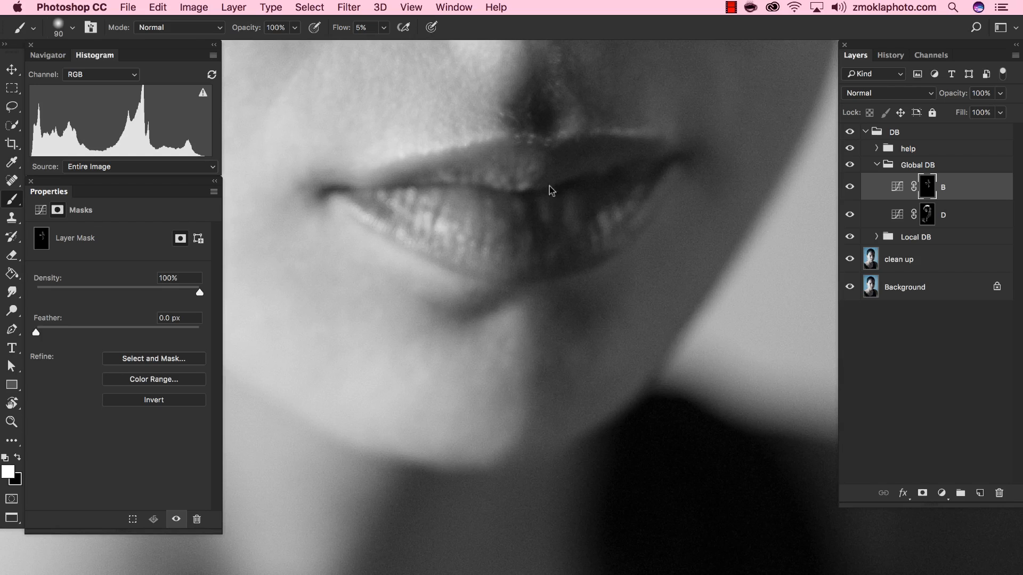
pyautogui.press('[')
pyautogui.press('[')
pyautogui.press('[')
pyautogui.press(']')
pyautogui.press(']')
pyautogui.press(']')
pyautogui.press('[')
pyautogui.press('[')
pyautogui.press('[')
pyautogui.press(']')
pyautogui.press(']')
pyautogui.press(']')
pyautogui.press(']')
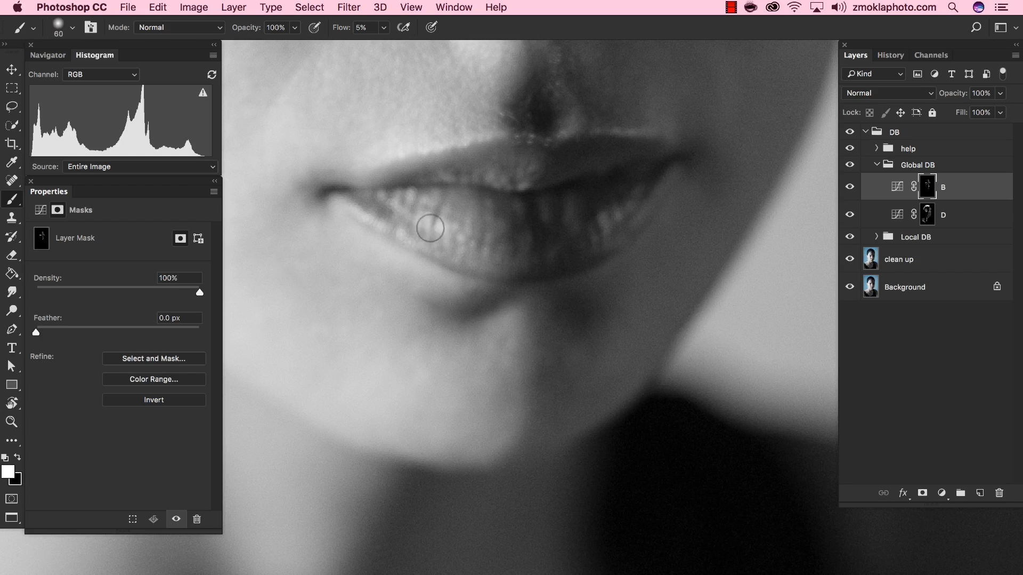
# Step: Burn the shadows below the lower lip and on the chin, enlarging the brush up to size 200
pyautogui.press('[')
pyautogui.press('[')
pyautogui.press(']')
pyautogui.press(']')
pyautogui.press(']')
pyautogui.press(']')
pyautogui.press(']')
pyautogui.press(']')
pyautogui.press('super+minus')
pyautogui.press('super+minus')
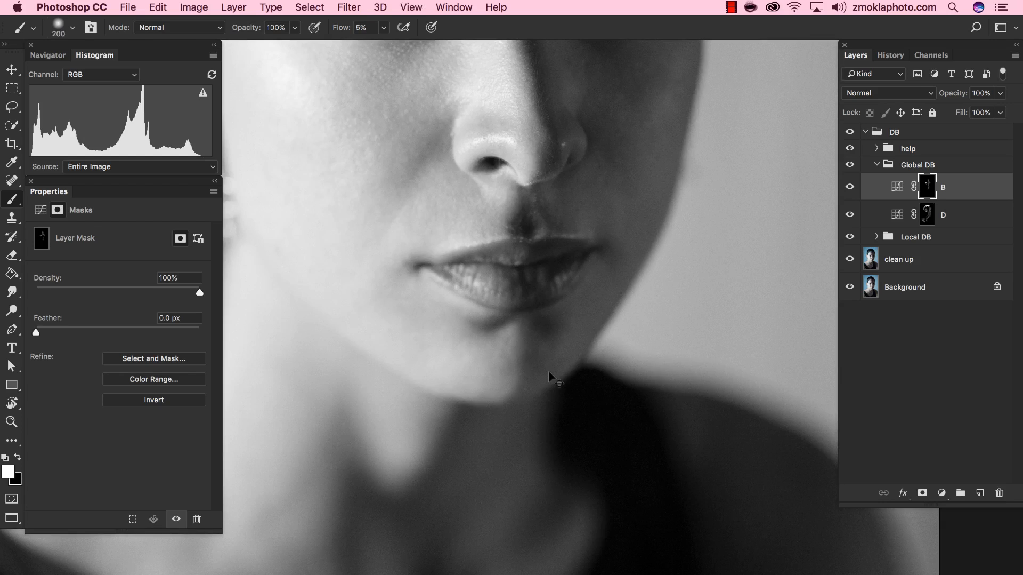
# Step: Burn the shadowed neck below the chin on the B mask with the brush enlarged to size 500
pyautogui.moveTo(522, 440); pyautogui.dragTo(560, 388)
pyautogui.press(']')
pyautogui.press(']')
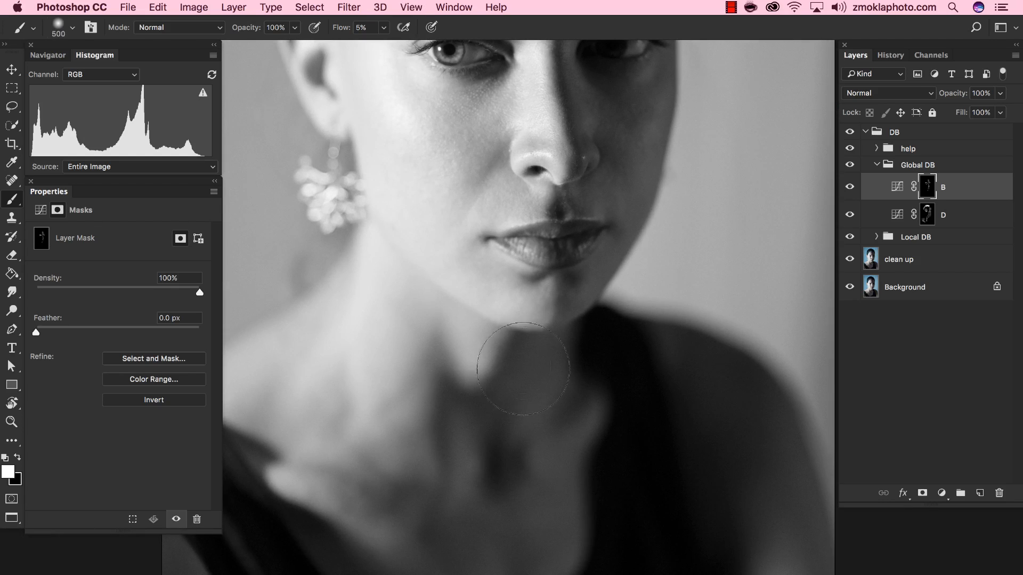
pyautogui.press(']')
pyautogui.moveTo(491, 455)
pyautogui.mouseDown()
pyautogui.moveTo(539, 372)
pyautogui.moveTo(554, 384)
pyautogui.moveTo(532, 433)
pyautogui.moveTo(537, 484)
pyautogui.moveTo(581, 396)
pyautogui.moveTo(573, 428)
pyautogui.moveTo(587, 459)
pyautogui.moveTo(598, 455)
pyautogui.moveTo(579, 454)
pyautogui.moveTo(651, 354)
pyautogui.mouseUp()
pyautogui.press('space')
# Step: Burn the collarbone and upper chest on the B mask with brush sizes 400 to 700
pyautogui.press('[')
pyautogui.press('[')
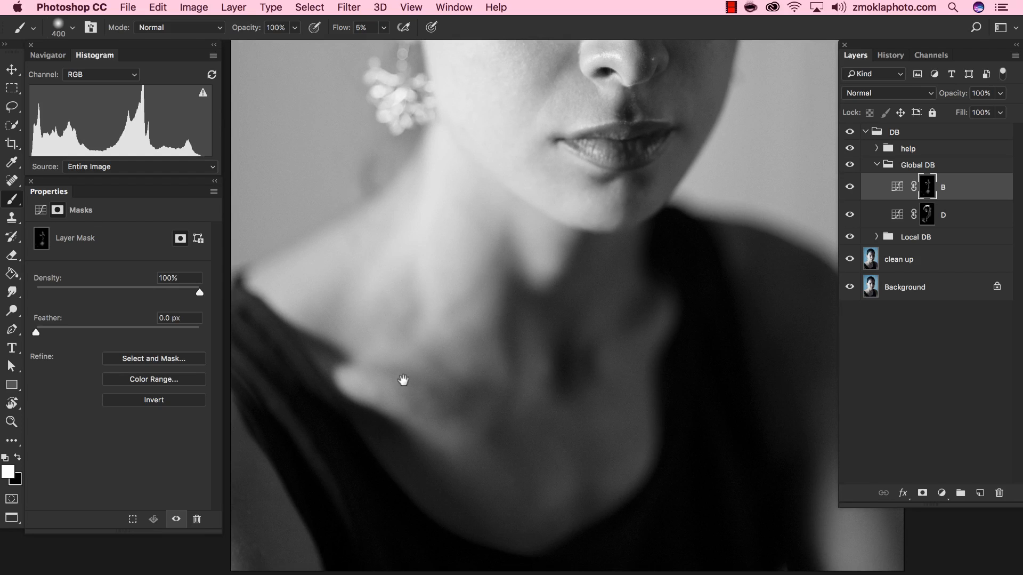
pyautogui.press(']')
pyautogui.press(']')
pyautogui.press(']')
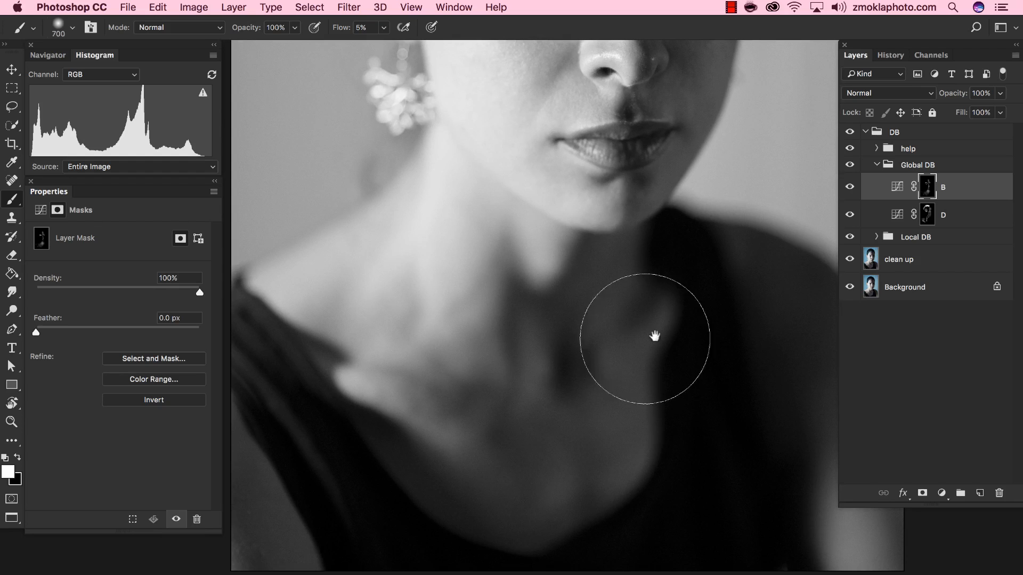
# Step: Display the B layer's mask on its own to examine the burned areas, and return to the image
pyautogui.moveTo(611, 338); pyautogui.dragTo(583, 418)
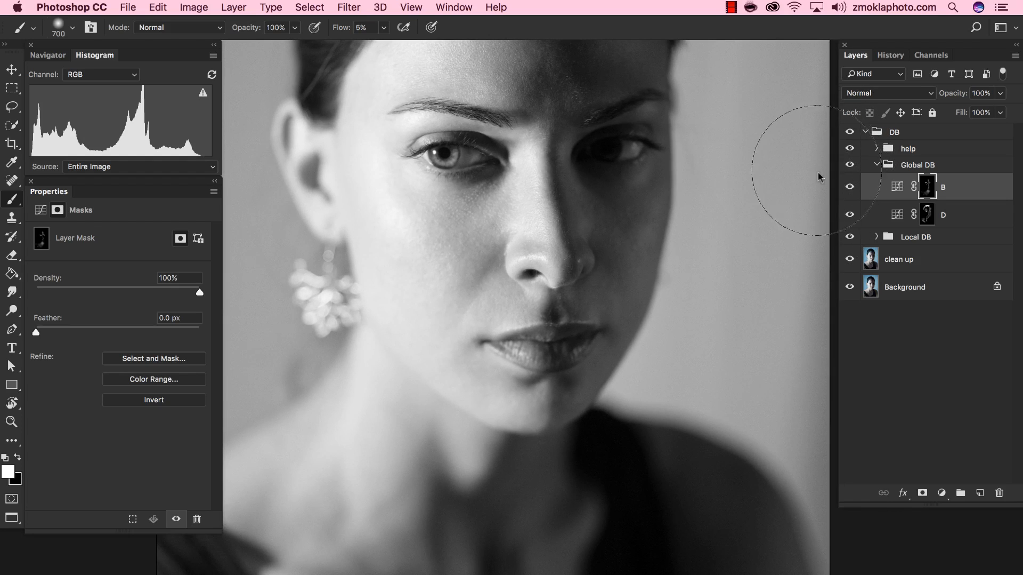
pyautogui.keyDown('alt'); pyautogui.click(928, 193); pyautogui.keyUp('alt')
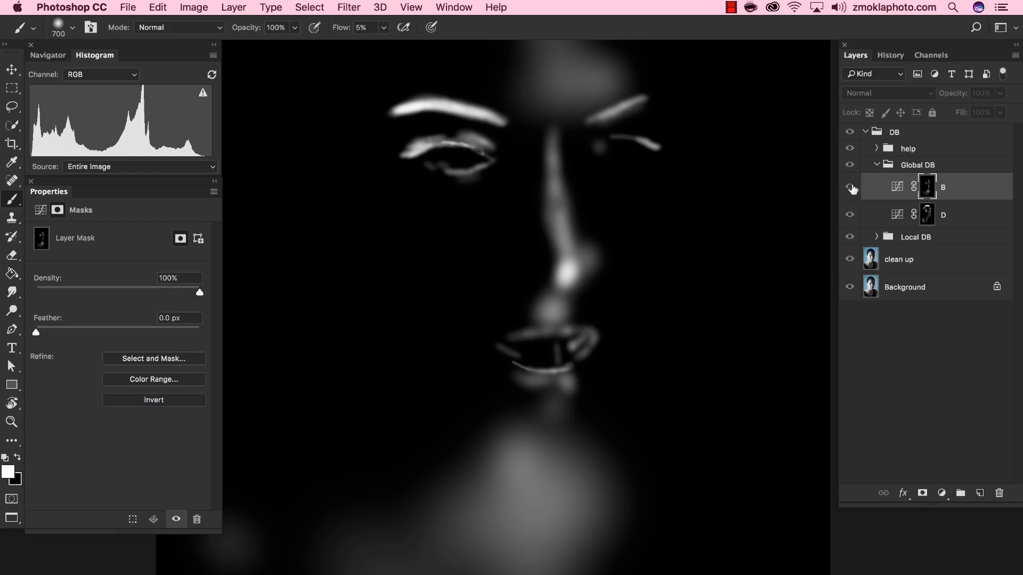
pyautogui.keyDown('alt'); pyautogui.click(928, 189); pyautogui.keyUp('alt')
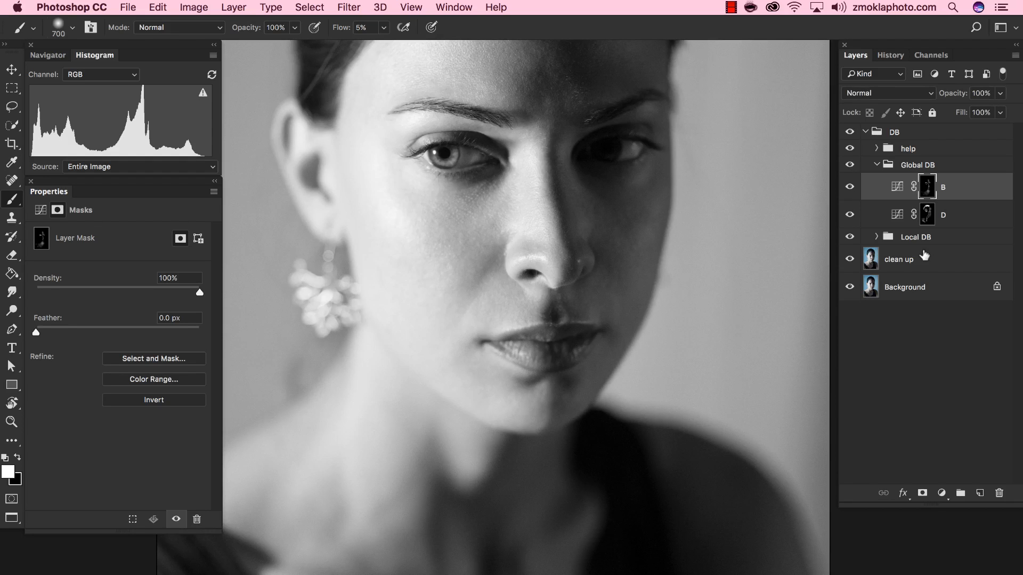
# Step: Examine the whole D mask on its own, check the B mask again, and return to the image
pyautogui.keyDown('alt'); pyautogui.click(927, 216); pyautogui.keyUp('alt')
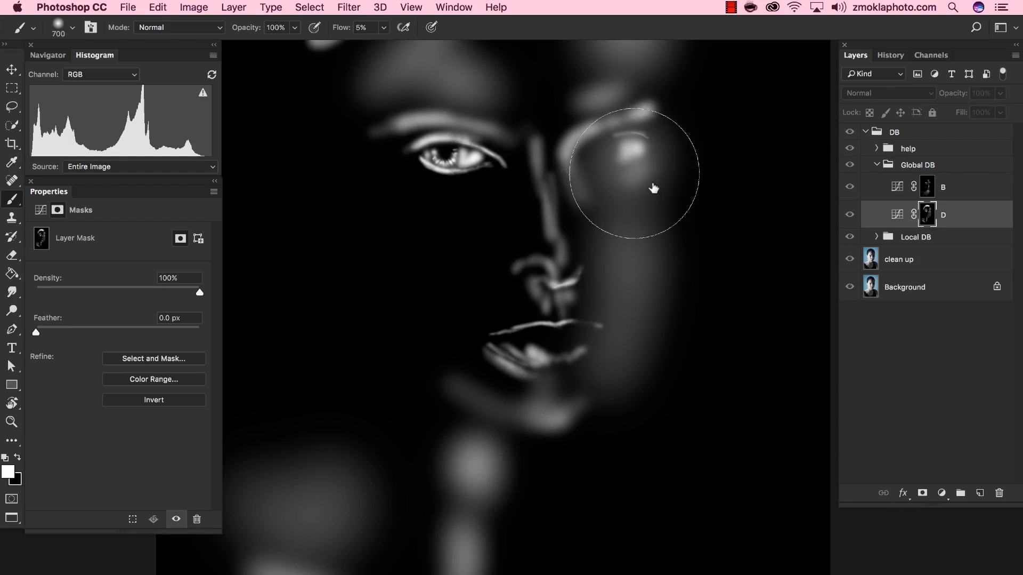
pyautogui.moveTo(685, 153); pyautogui.dragTo(685, 386)
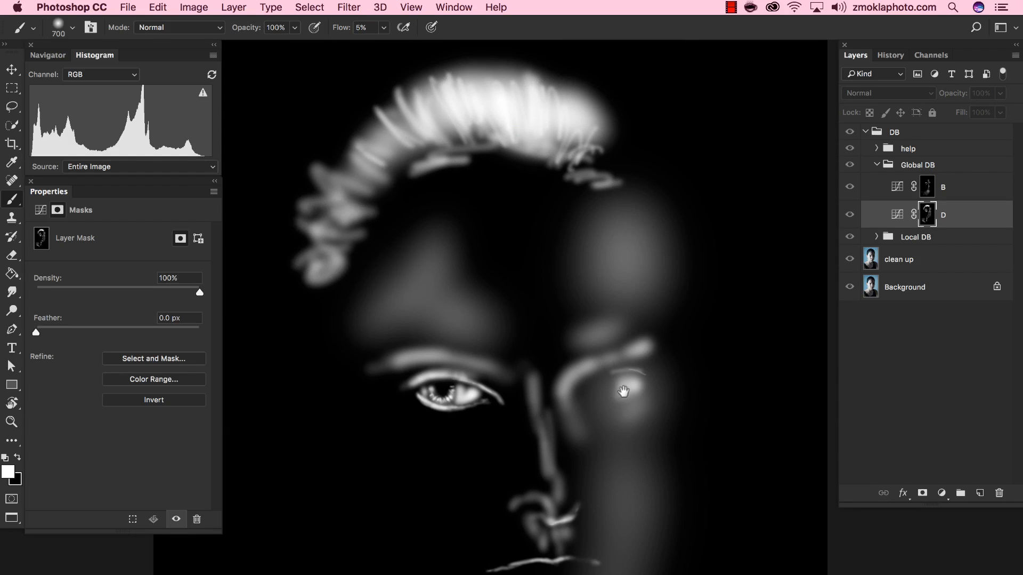
pyautogui.moveTo(622, 394); pyautogui.dragTo(626, 203)
pyautogui.moveTo(639, 304)
pyautogui.mouseDown()
pyautogui.moveTo(629, 219)
pyautogui.moveTo(631, 263)
pyautogui.moveTo(634, 256)
pyautogui.mouseUp()
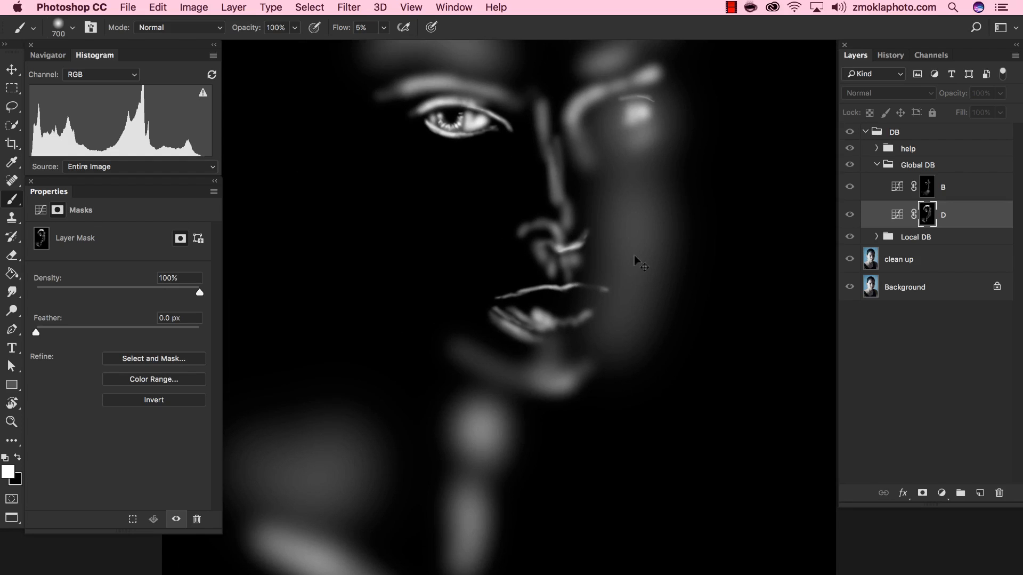
pyautogui.press('super+minus')
pyautogui.press('super+minus')
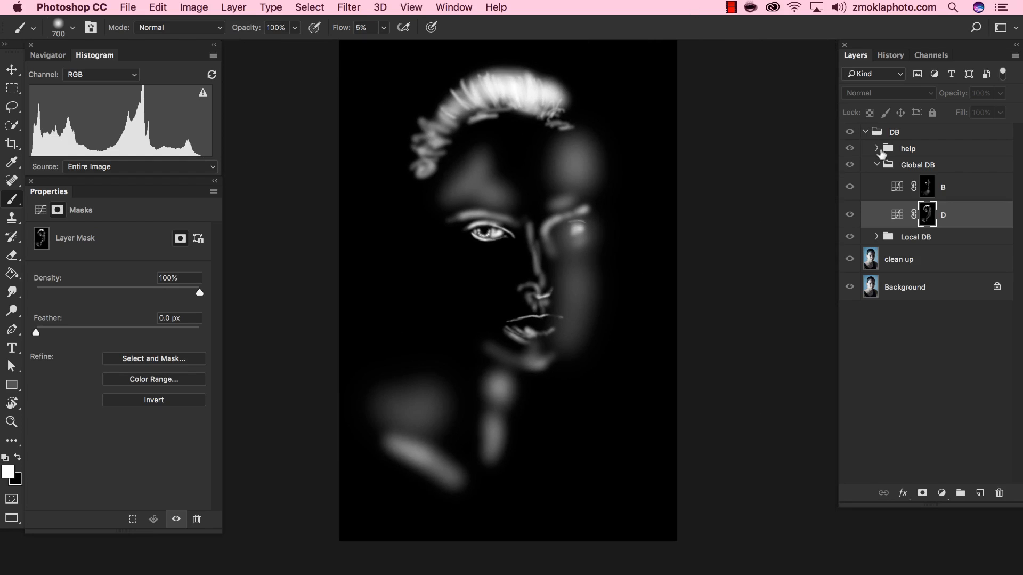
pyautogui.keyDown('alt'); pyautogui.click(928, 219); pyautogui.keyUp('alt')
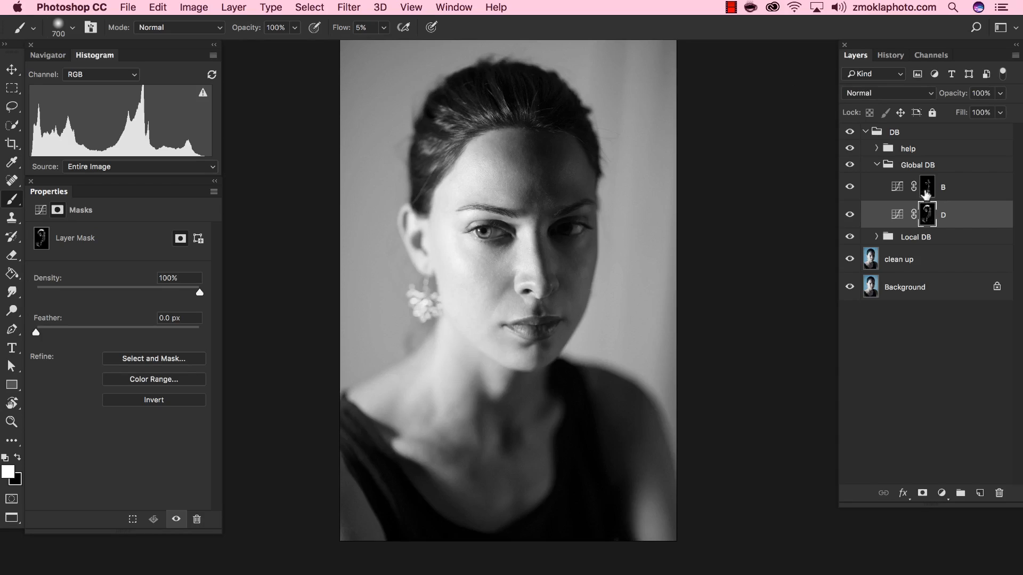
pyautogui.keyDown('alt'); pyautogui.click(928, 189); pyautogui.keyUp('alt')
pyautogui.keyDown('alt'); pyautogui.click(929, 191); pyautogui.keyUp('alt')
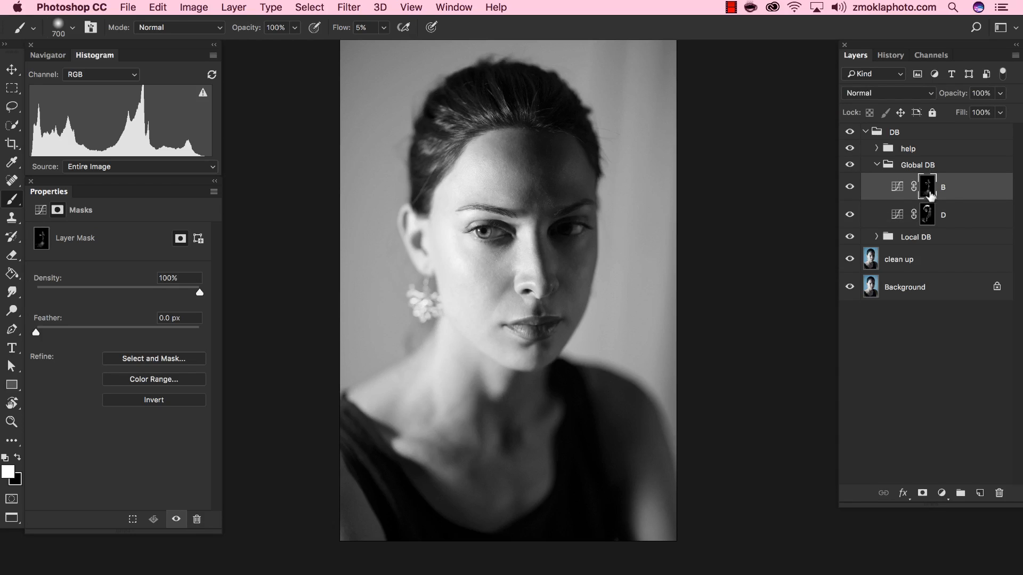
# Step: Collapse the Global DB group, select the DB group, and compare the full portrait with the Global DB and Local DB groups hidden and shown
pyautogui.click(877, 165)
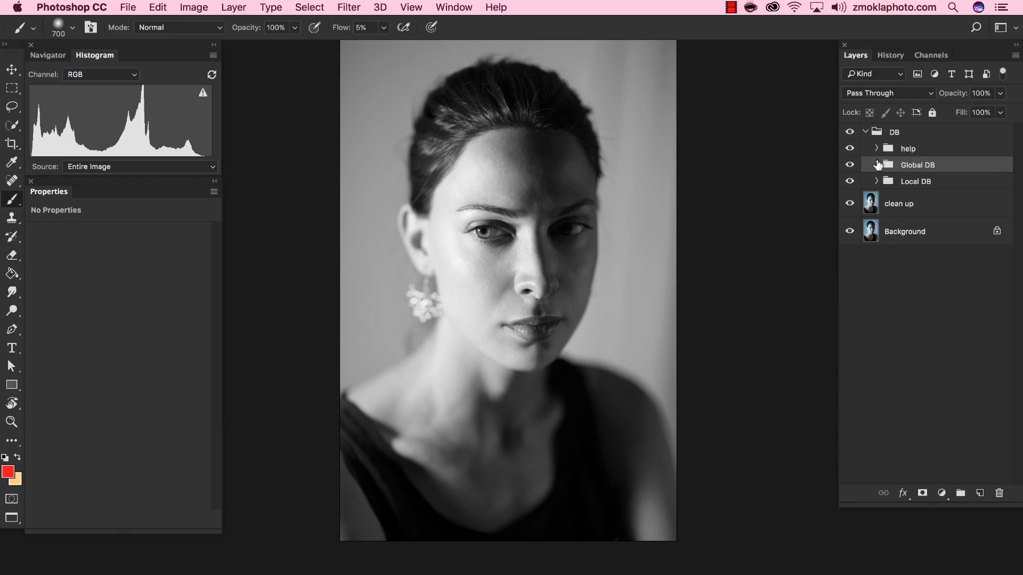
pyautogui.click(896, 132)
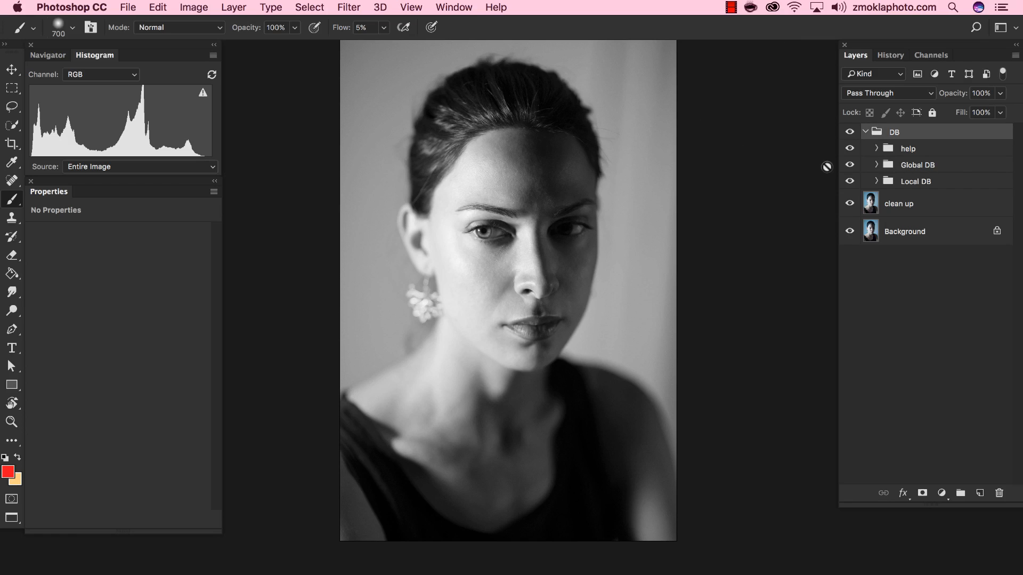
pyautogui.click(850, 166)
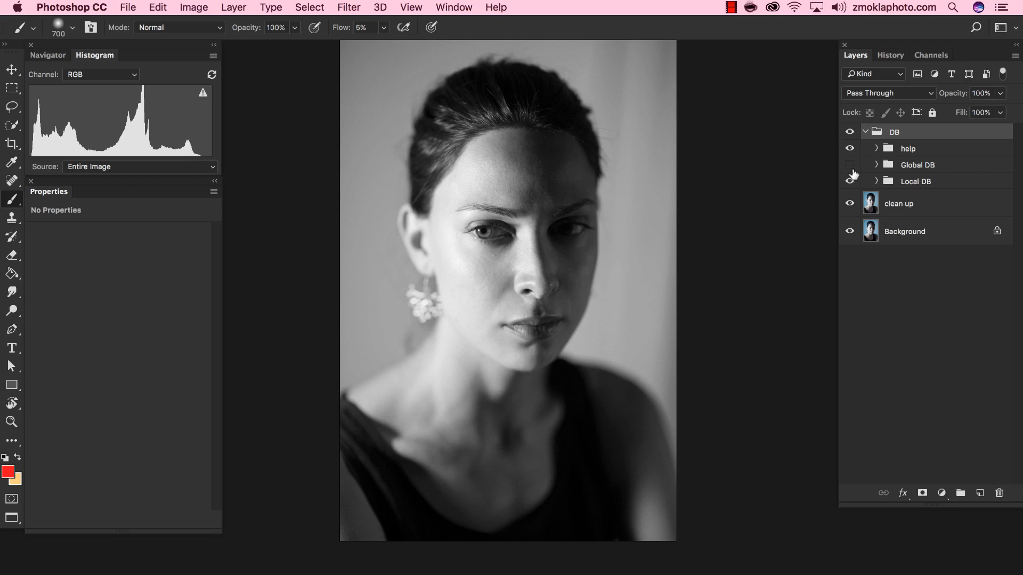
pyautogui.click(851, 182)
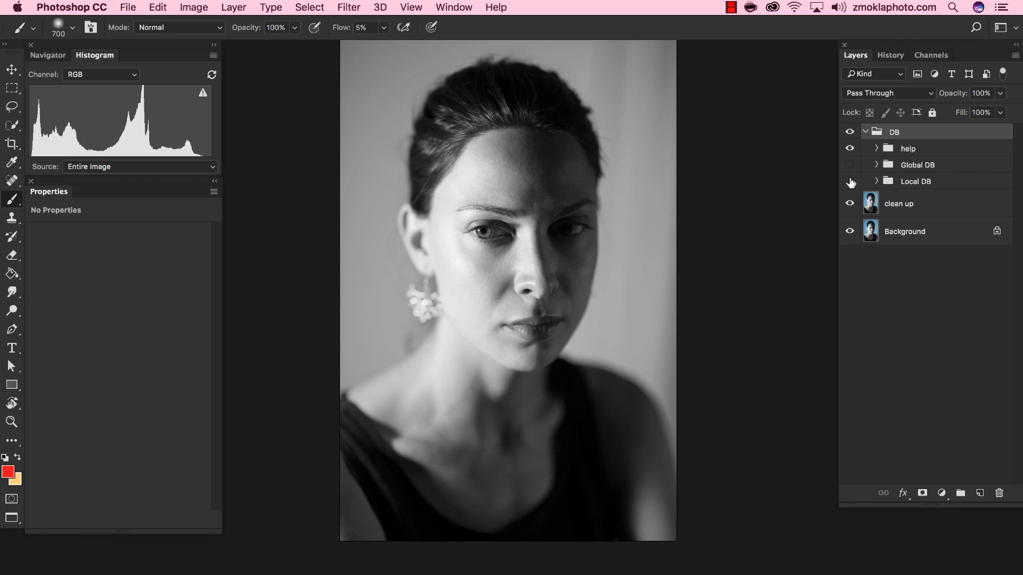
pyautogui.moveTo(851, 182); pyautogui.dragTo(850, 165)
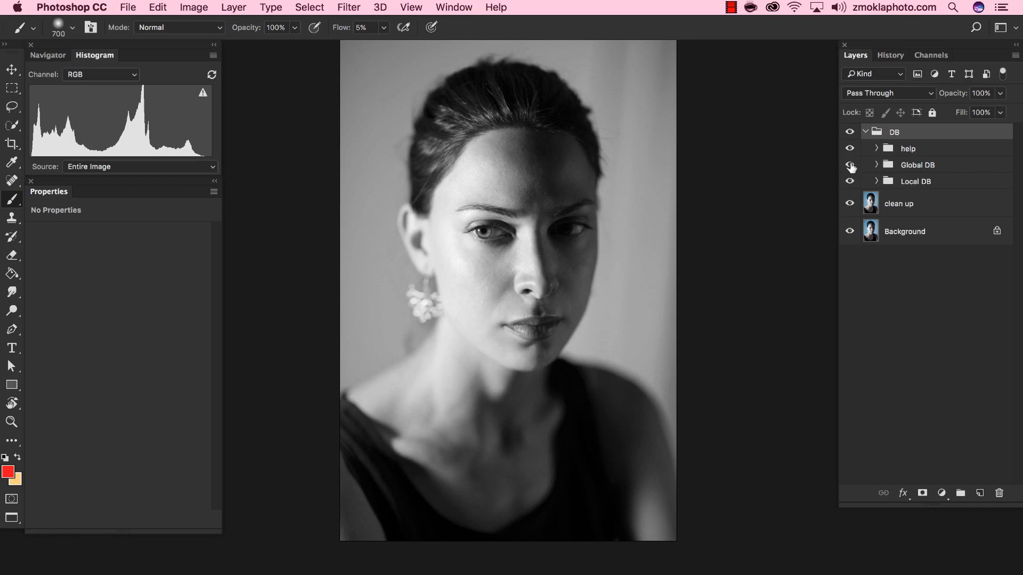
pyautogui.click(851, 166)
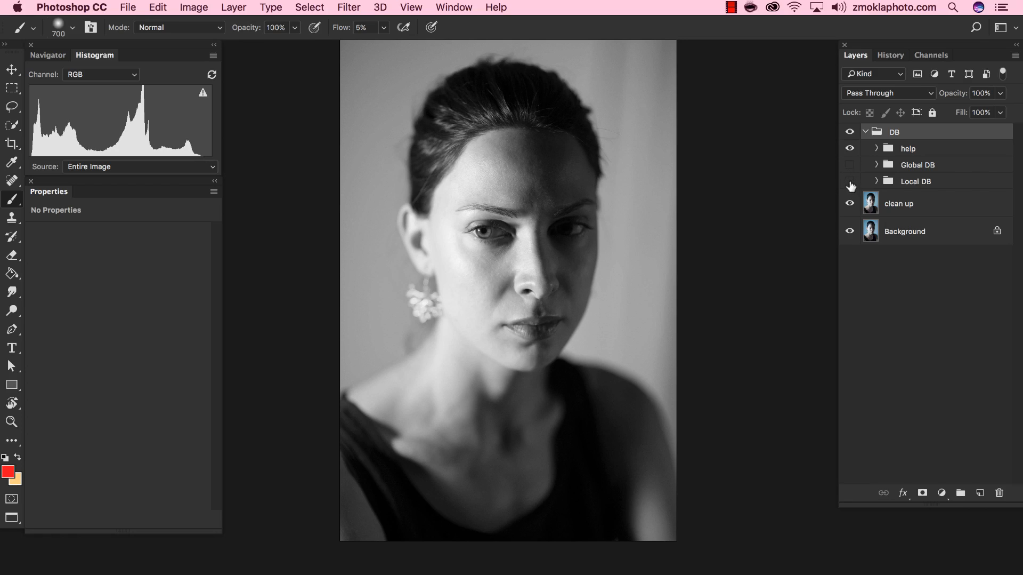
pyautogui.moveTo(850, 182); pyautogui.dragTo(851, 167)
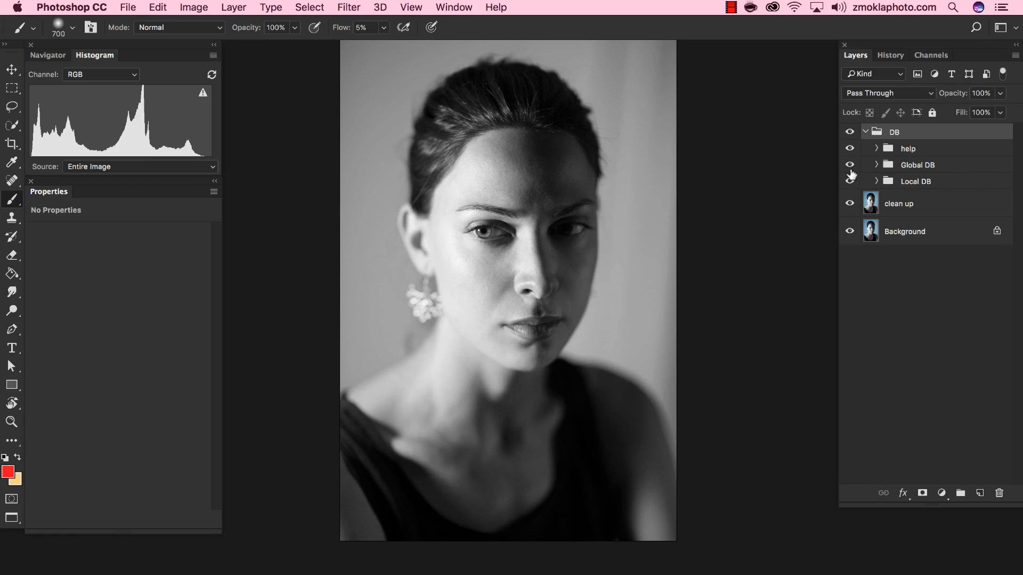
pyautogui.click(851, 167)
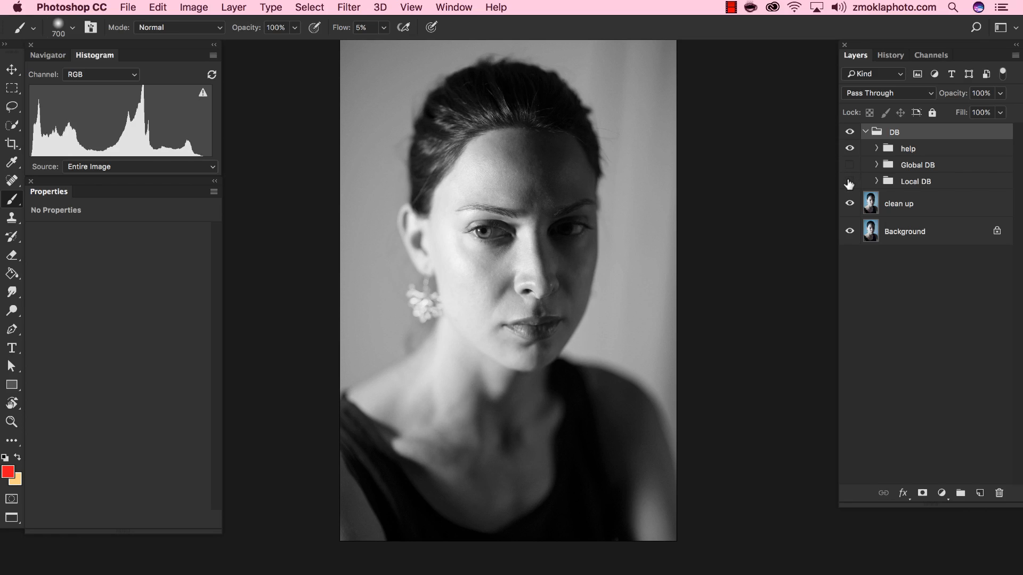
pyautogui.click(850, 165)
# Step: Compare the face and hair up close with the Global DB and Local DB groups repeatedly hidden and shown, leaving both visible
pyautogui.press('super+equal')
pyautogui.press('super+equal')
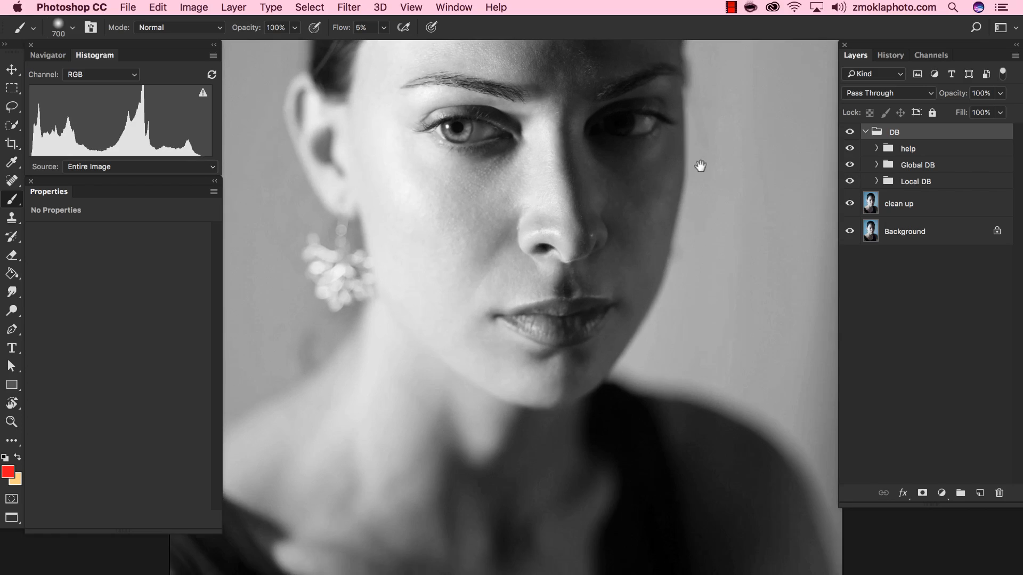
pyautogui.moveTo(700, 166); pyautogui.dragTo(704, 355)
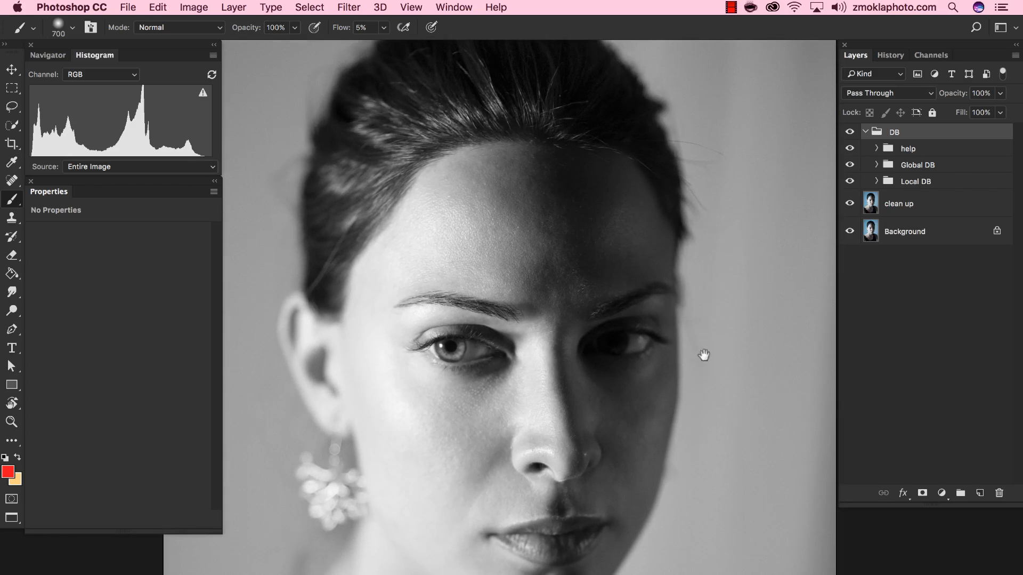
pyautogui.click(851, 164)
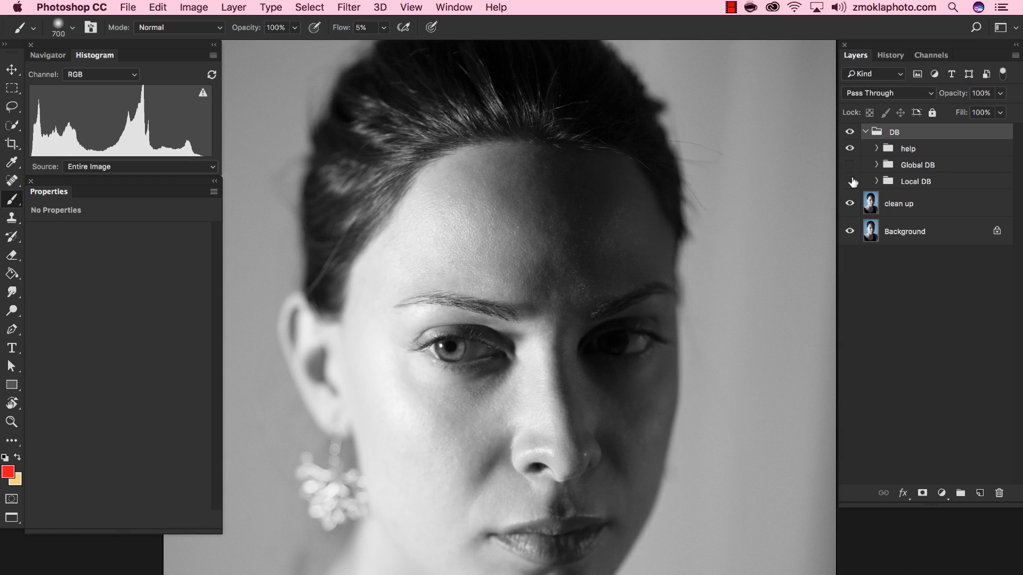
pyautogui.click(850, 181)
pyautogui.click(851, 165)
pyautogui.click(852, 167)
pyautogui.click(851, 181)
pyautogui.click(850, 165)
pyautogui.click(851, 181)
pyautogui.click(850, 164)
pyautogui.click(851, 181)
pyautogui.click(851, 181)
pyautogui.click(851, 165)
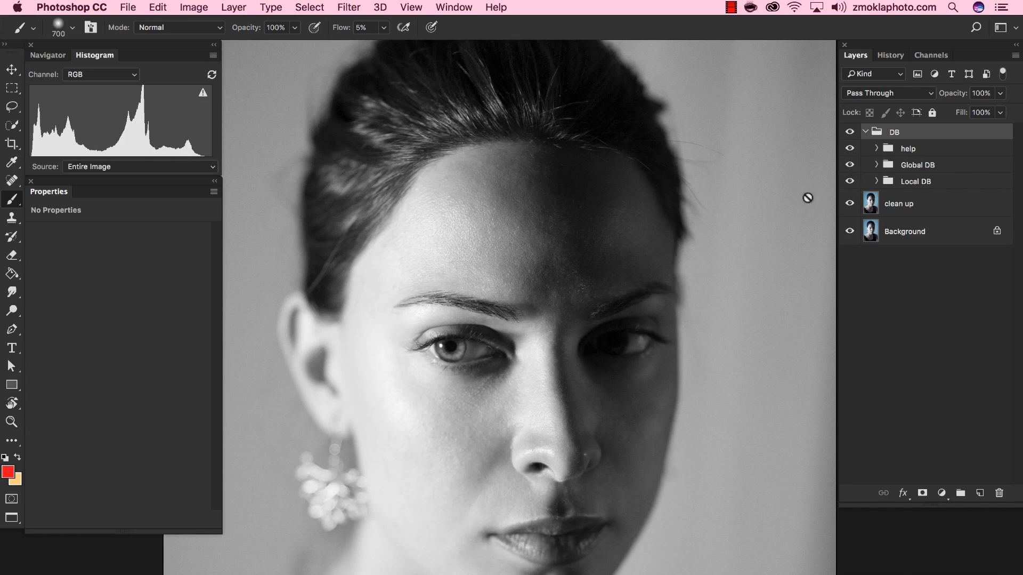
# Step: Return to the full portrait and expand the Local DB group to show its curves layers
pyautogui.press('super+minus')
pyautogui.press('super+minus')
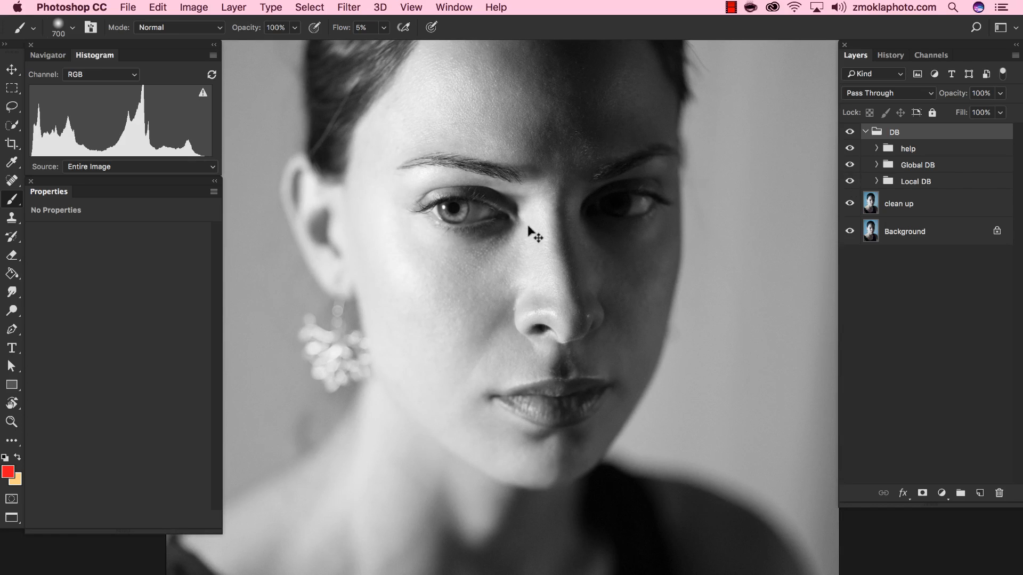
pyautogui.press('super+minus')
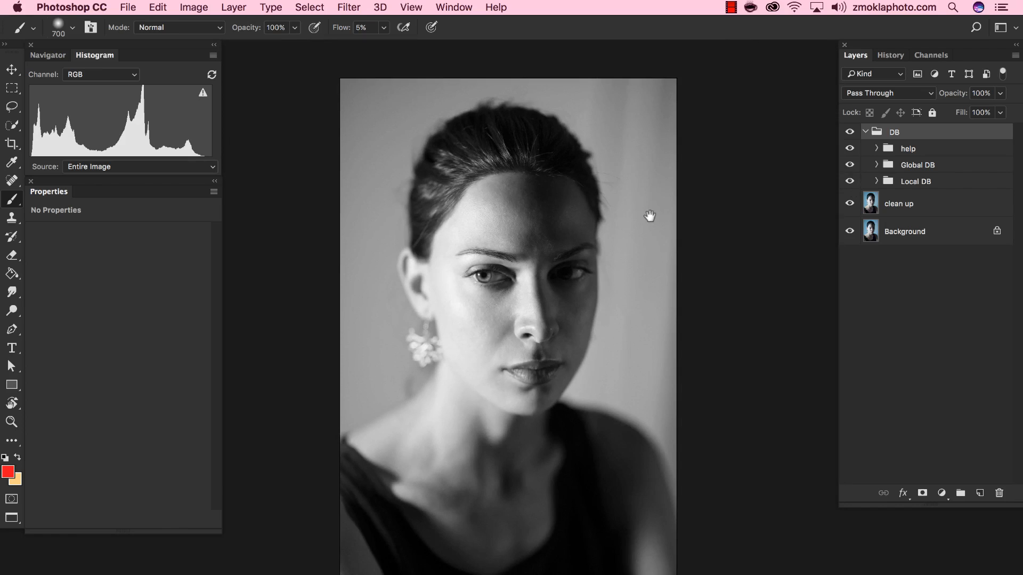
pyautogui.moveTo(648, 214); pyautogui.dragTo(661, 190)
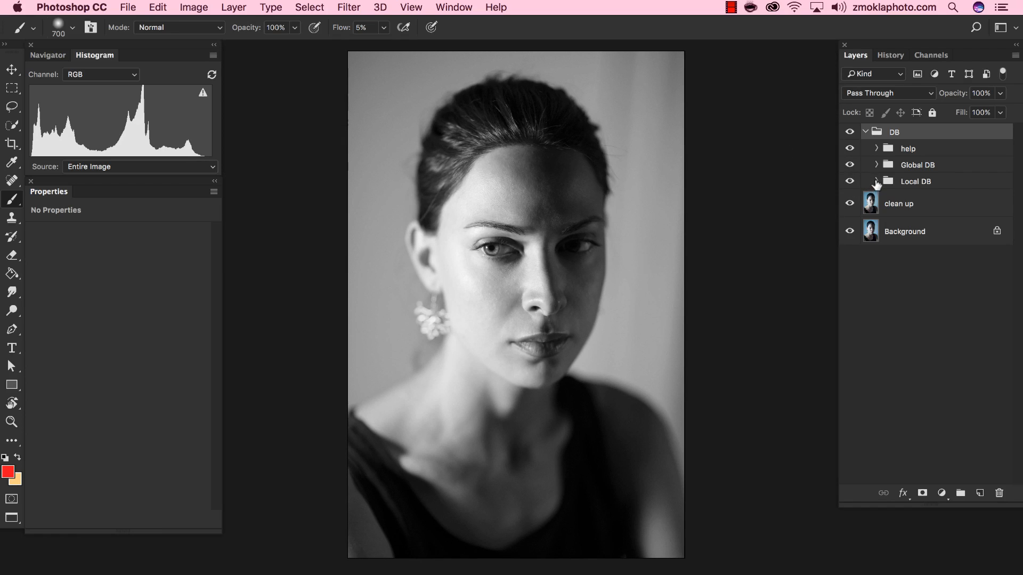
pyautogui.click(877, 181)
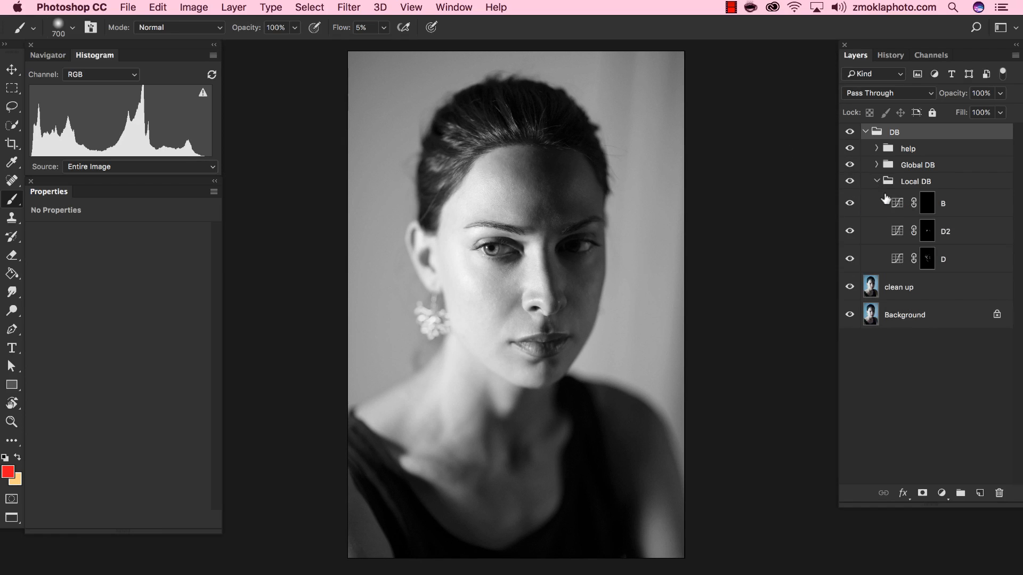
# Step: Expand the Global DB group and set its D curves layer's blend mode to Luminosity
pyautogui.doubleClick(947, 230)
pyautogui.write('D')
pyautogui.click(877, 165)
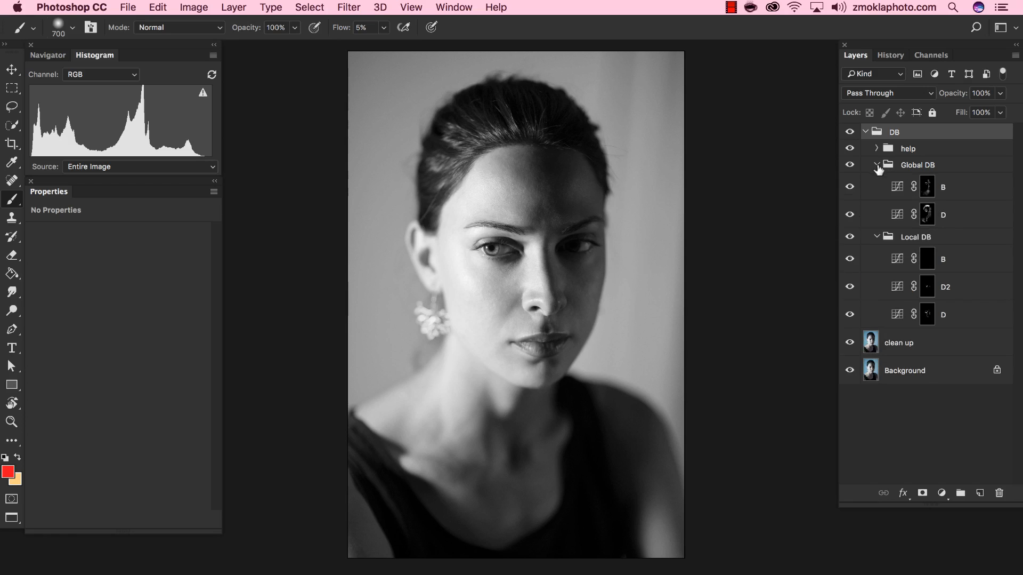
pyautogui.click(901, 204)
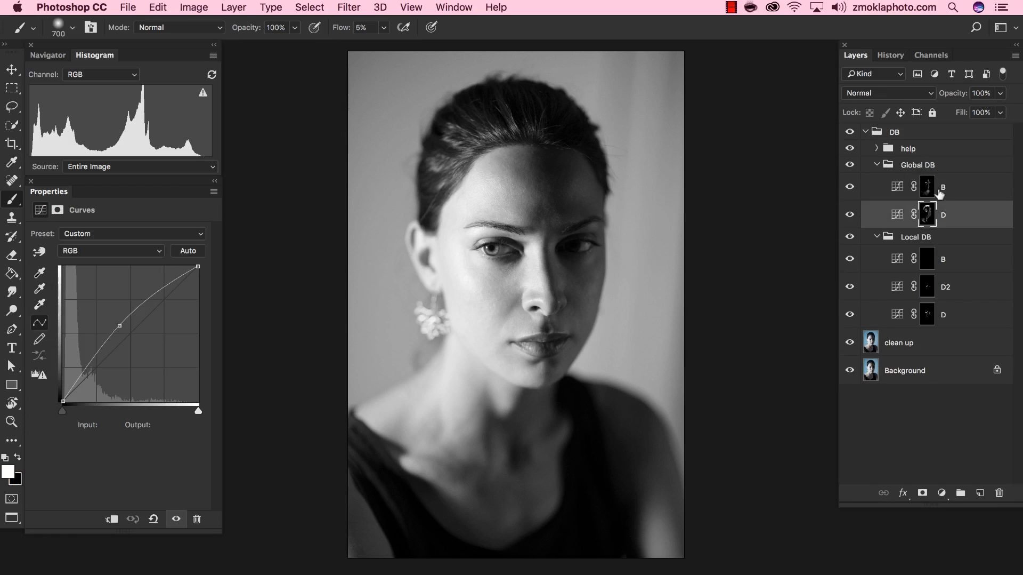
pyautogui.click(952, 216)
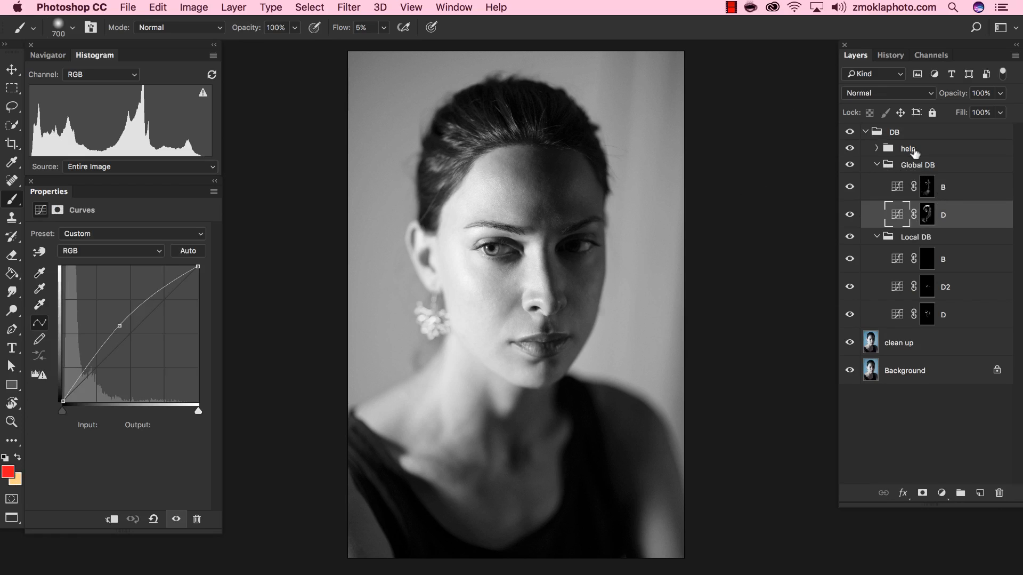
pyautogui.click(900, 95)
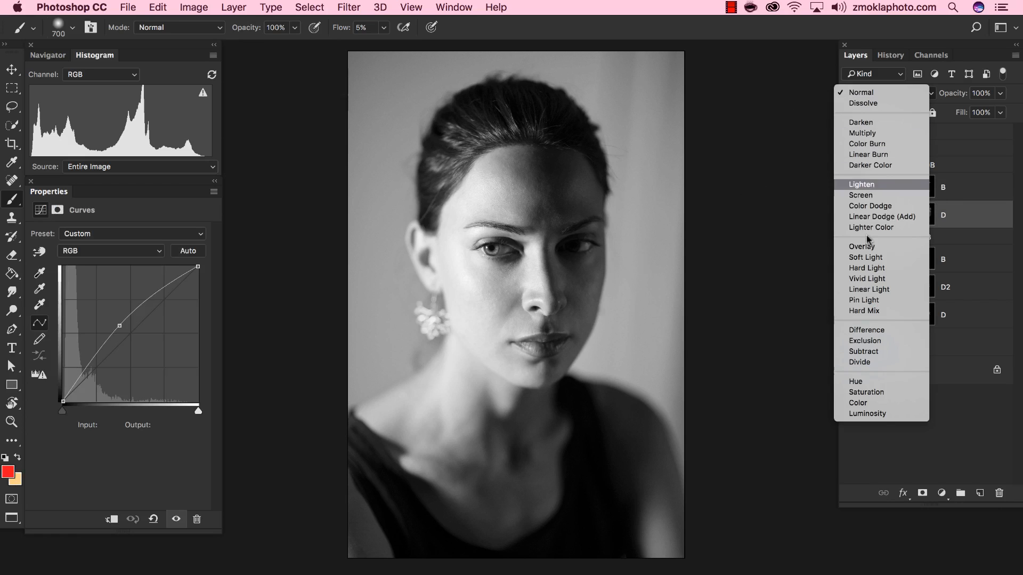
pyautogui.press('Return')
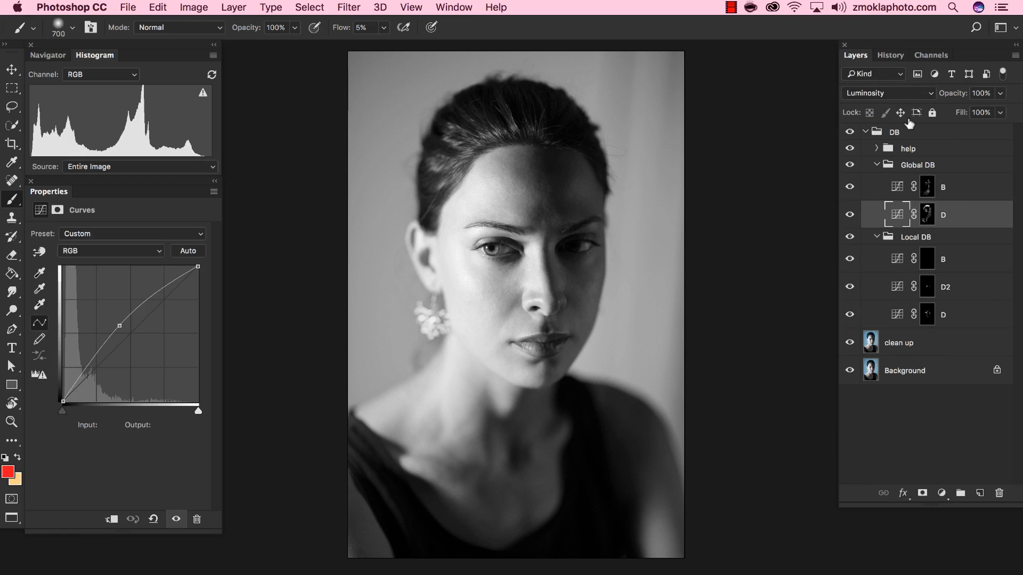
# Step: Set the Global DB group's B curves layer to Luminosity blend mode, and collapse the Global DB and Local DB groups
pyautogui.click(954, 187)
pyautogui.click(892, 95)
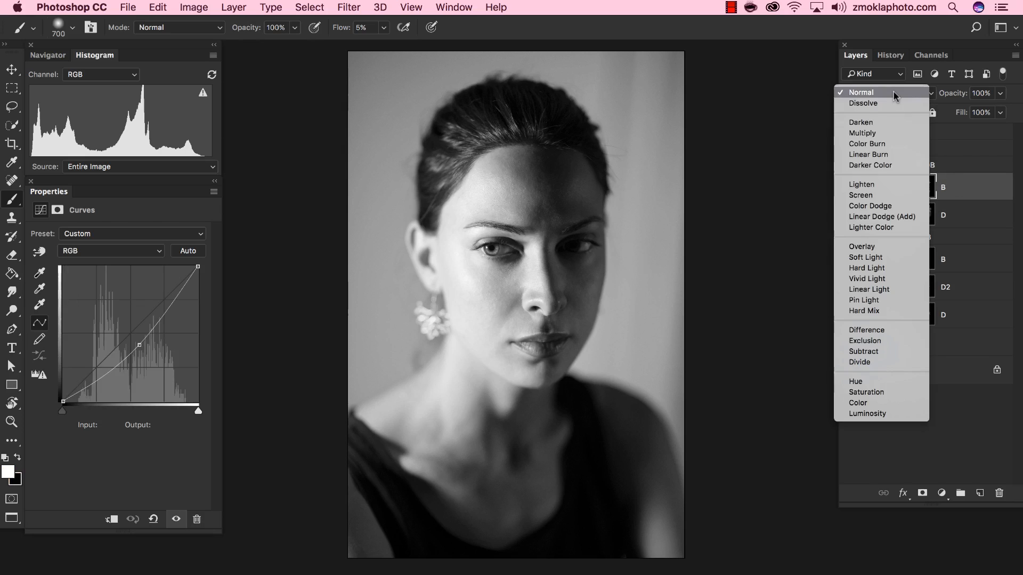
pyautogui.click(872, 414)
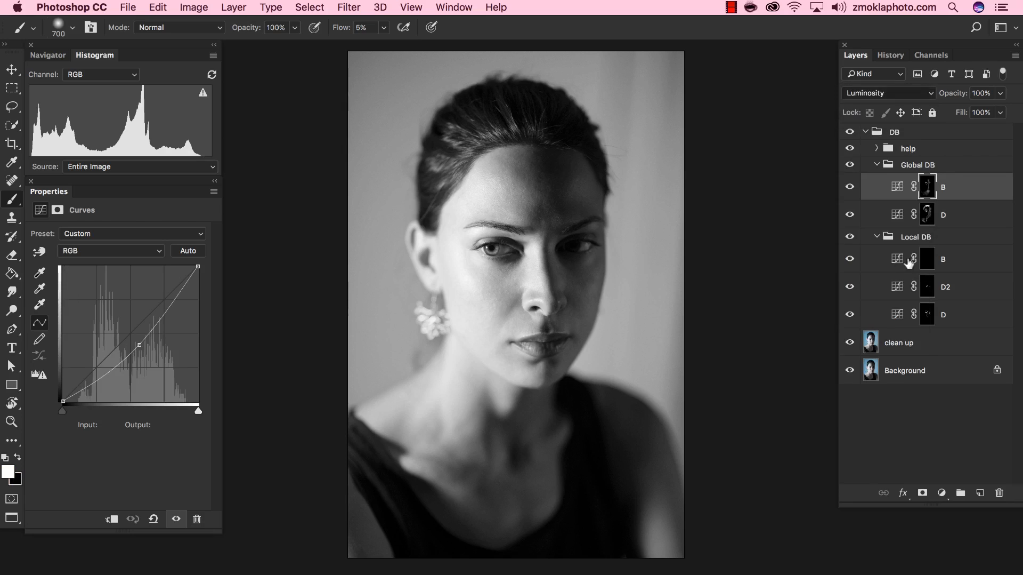
pyautogui.click(880, 167)
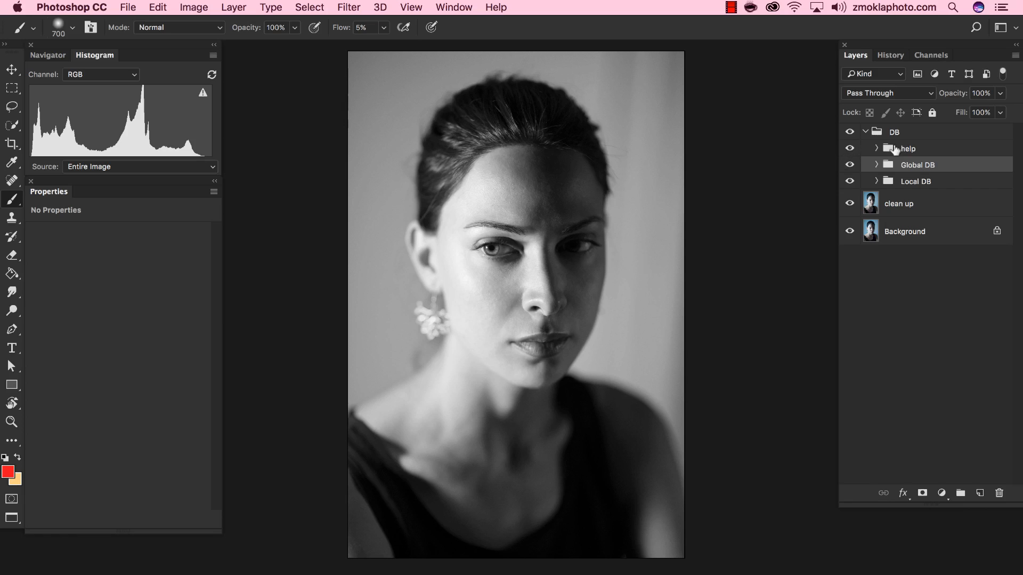
# Step: Preview the portrait in color, check the help group's contents with the Move tool active, and leave the help group hidden
pyautogui.click(851, 150)
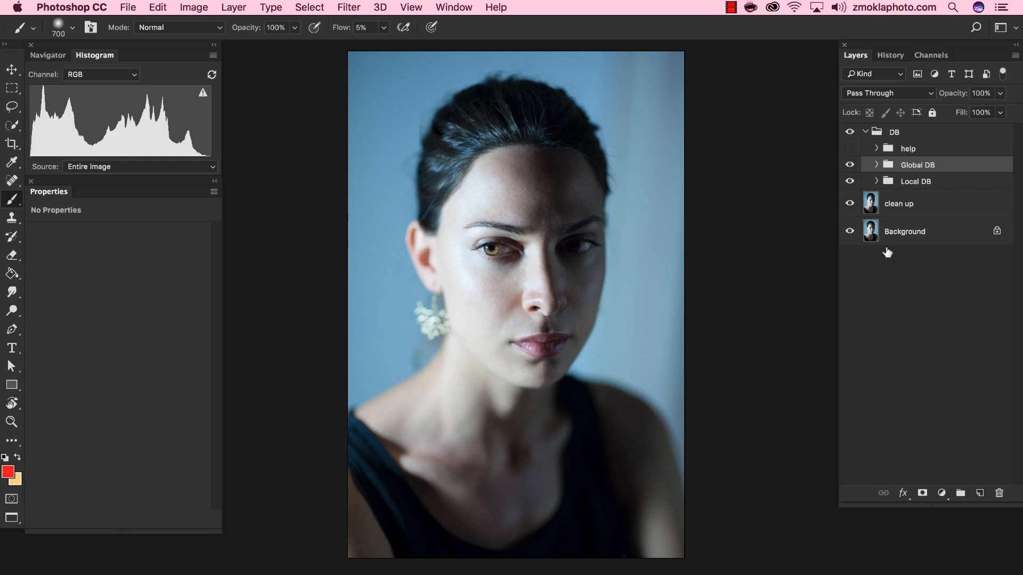
pyautogui.click(850, 149)
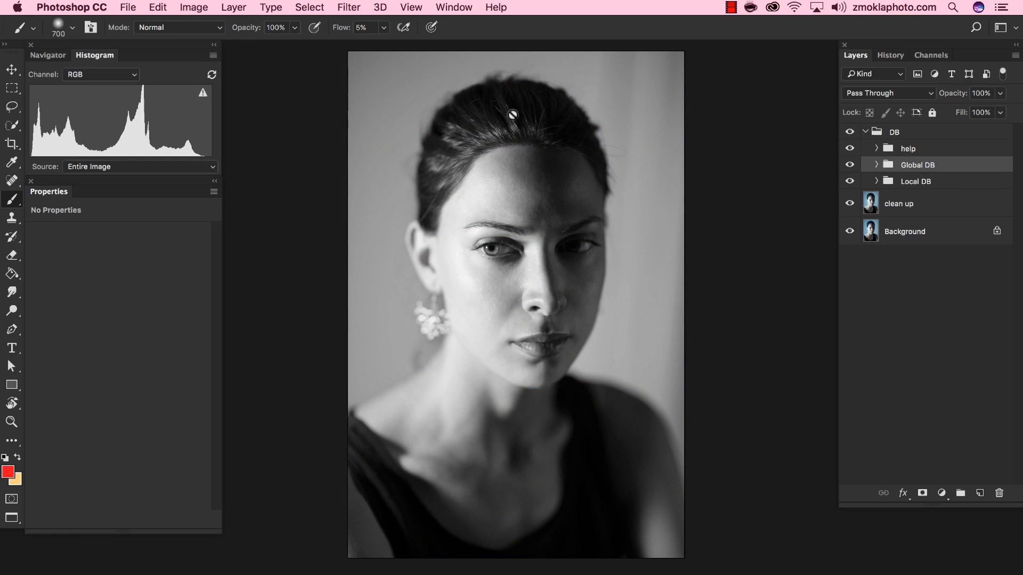
pyautogui.press('v')
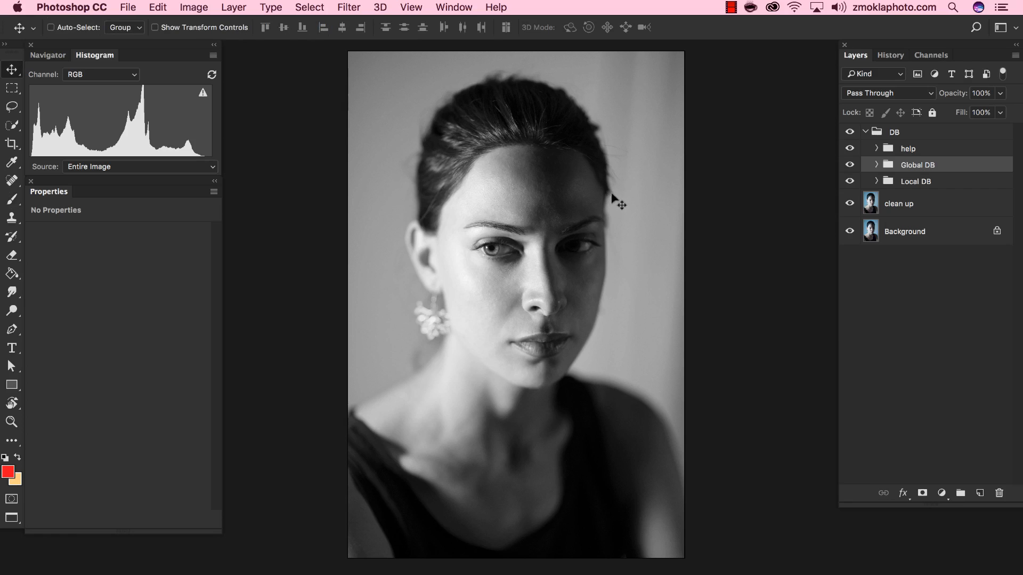
pyautogui.click(877, 148)
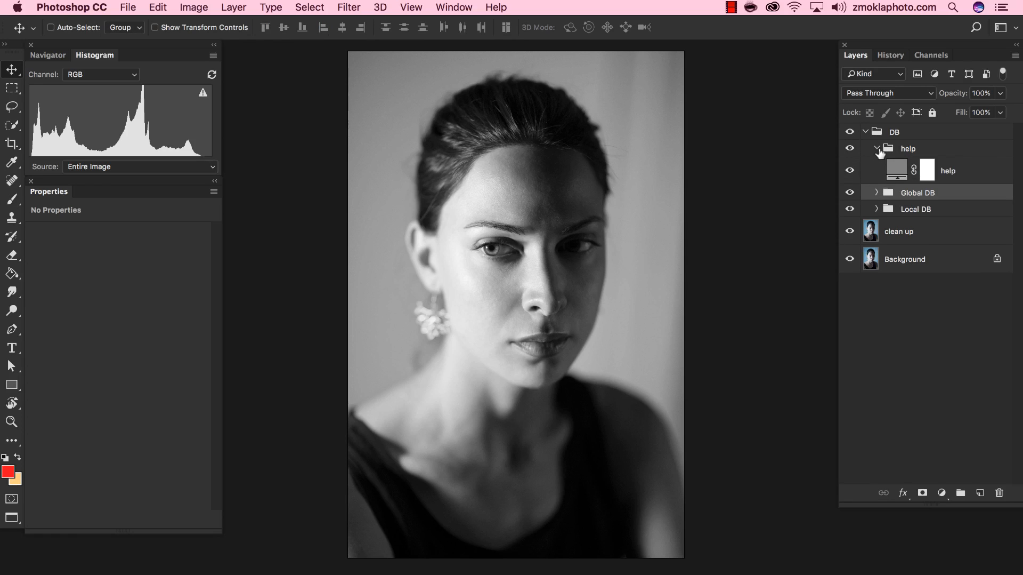
pyautogui.click(877, 149)
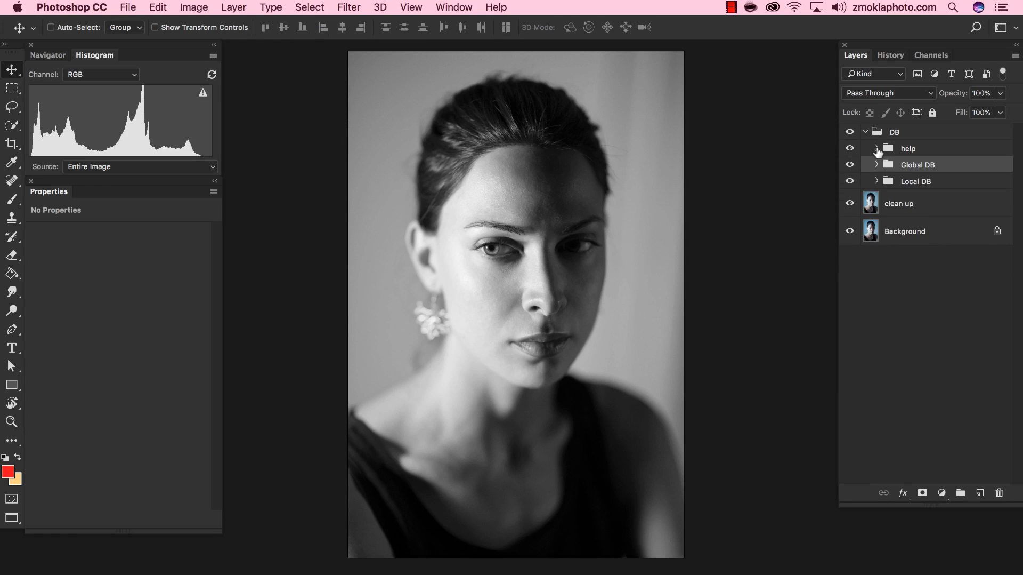
pyautogui.click(911, 151)
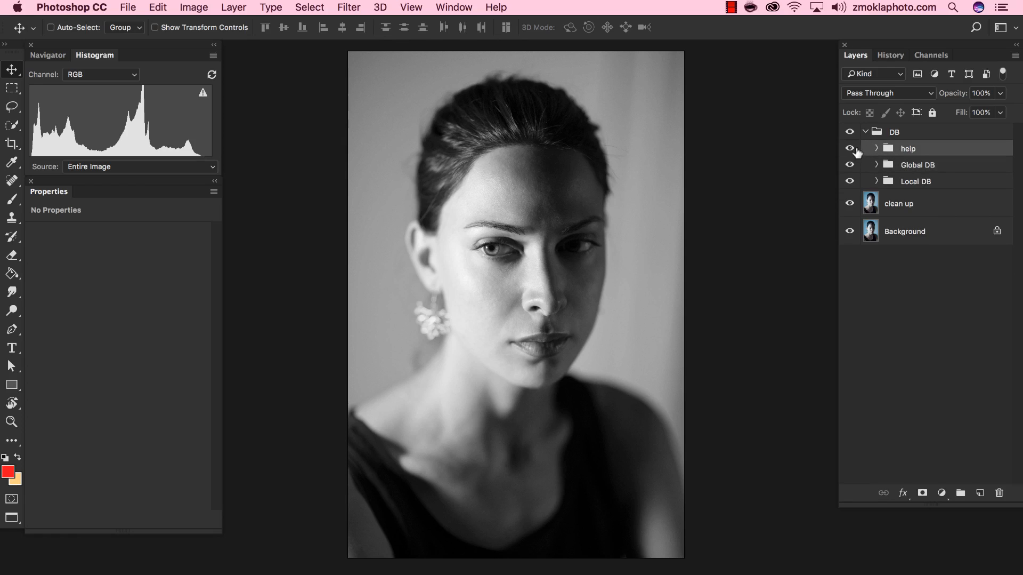
pyautogui.click(850, 149)
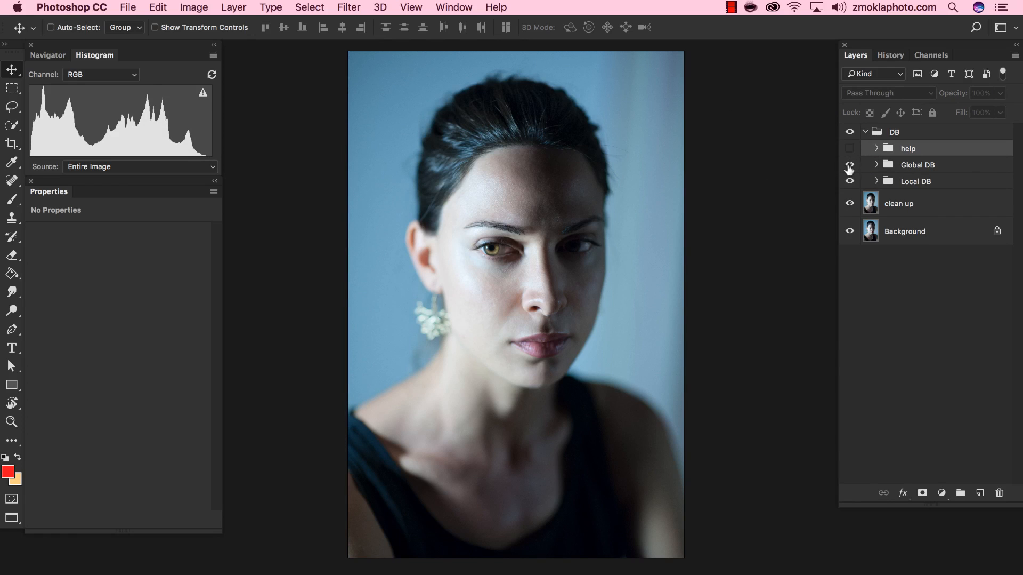
# Step: Collapse the DB group and compare the full color portrait with the group repeatedly hidden and shown
pyautogui.click(866, 132)
pyautogui.click(850, 132)
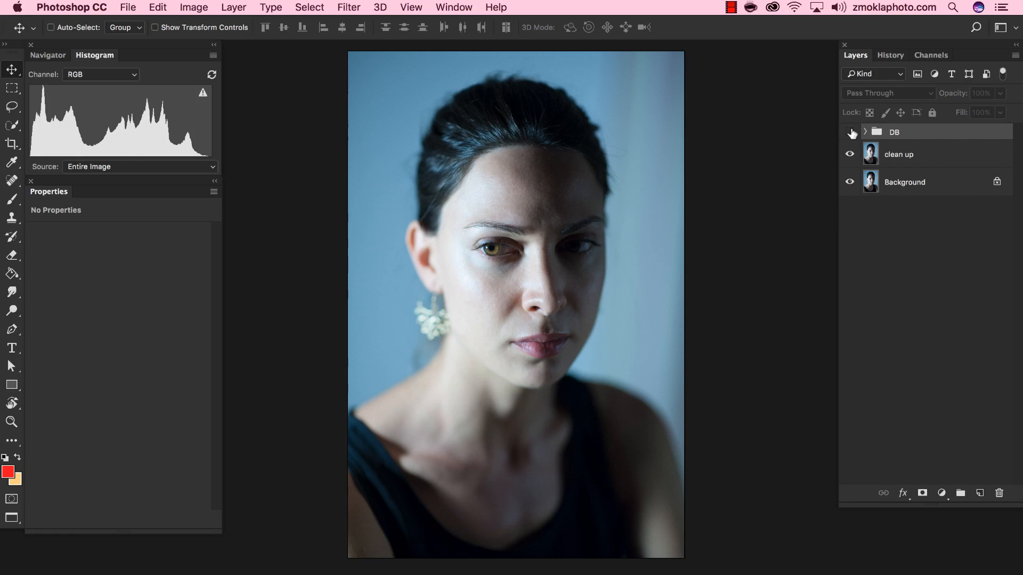
pyautogui.click(851, 132)
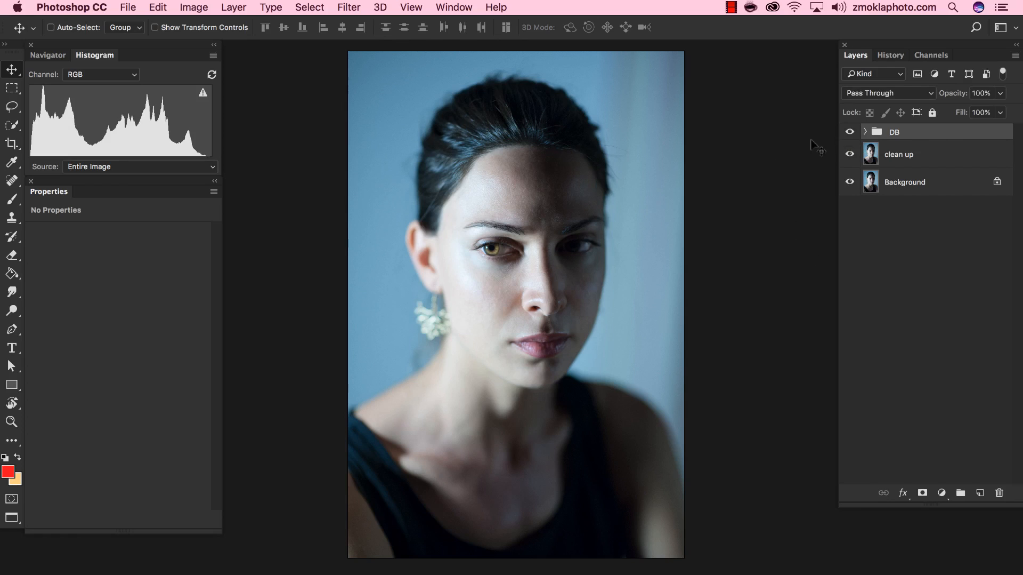
pyautogui.click(850, 132)
pyautogui.click(851, 133)
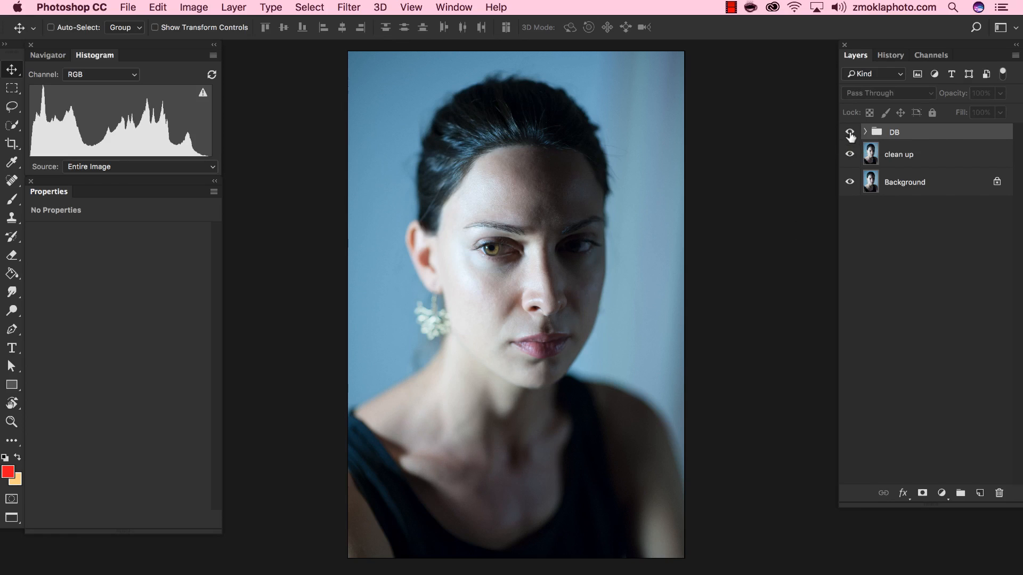